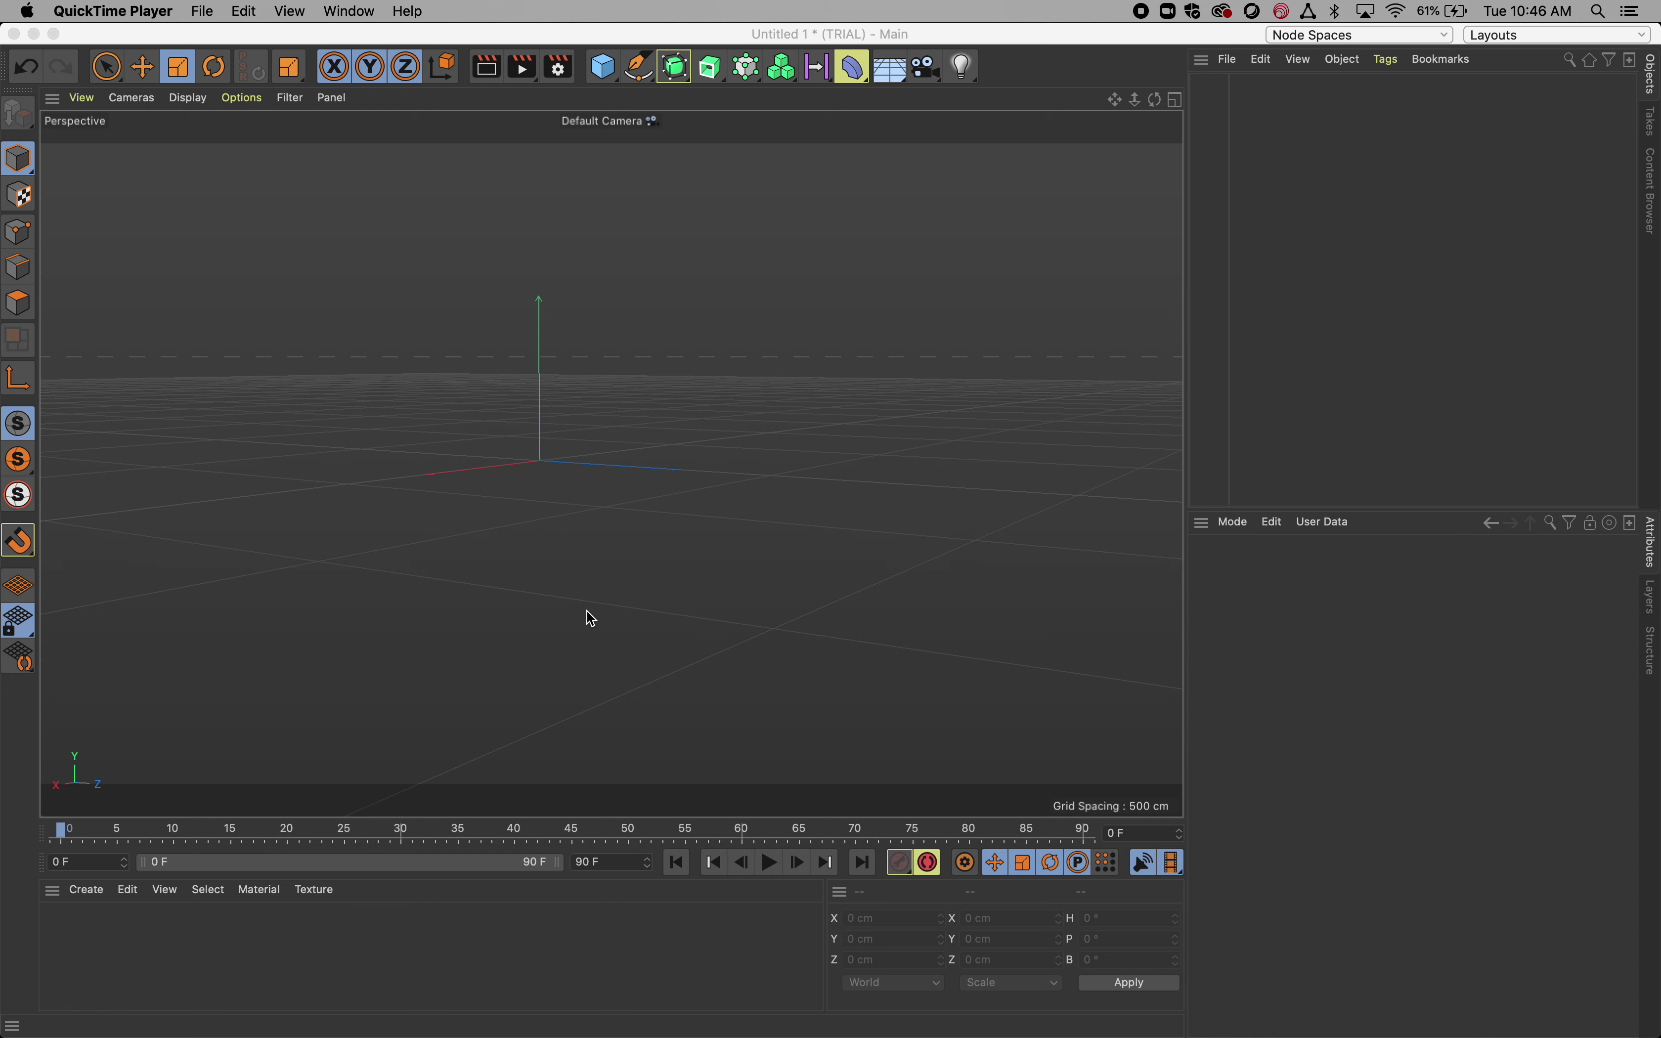
- Add a Text spline object to the empty scene
{"action": "left_click", "coordinate": [638, 66]}
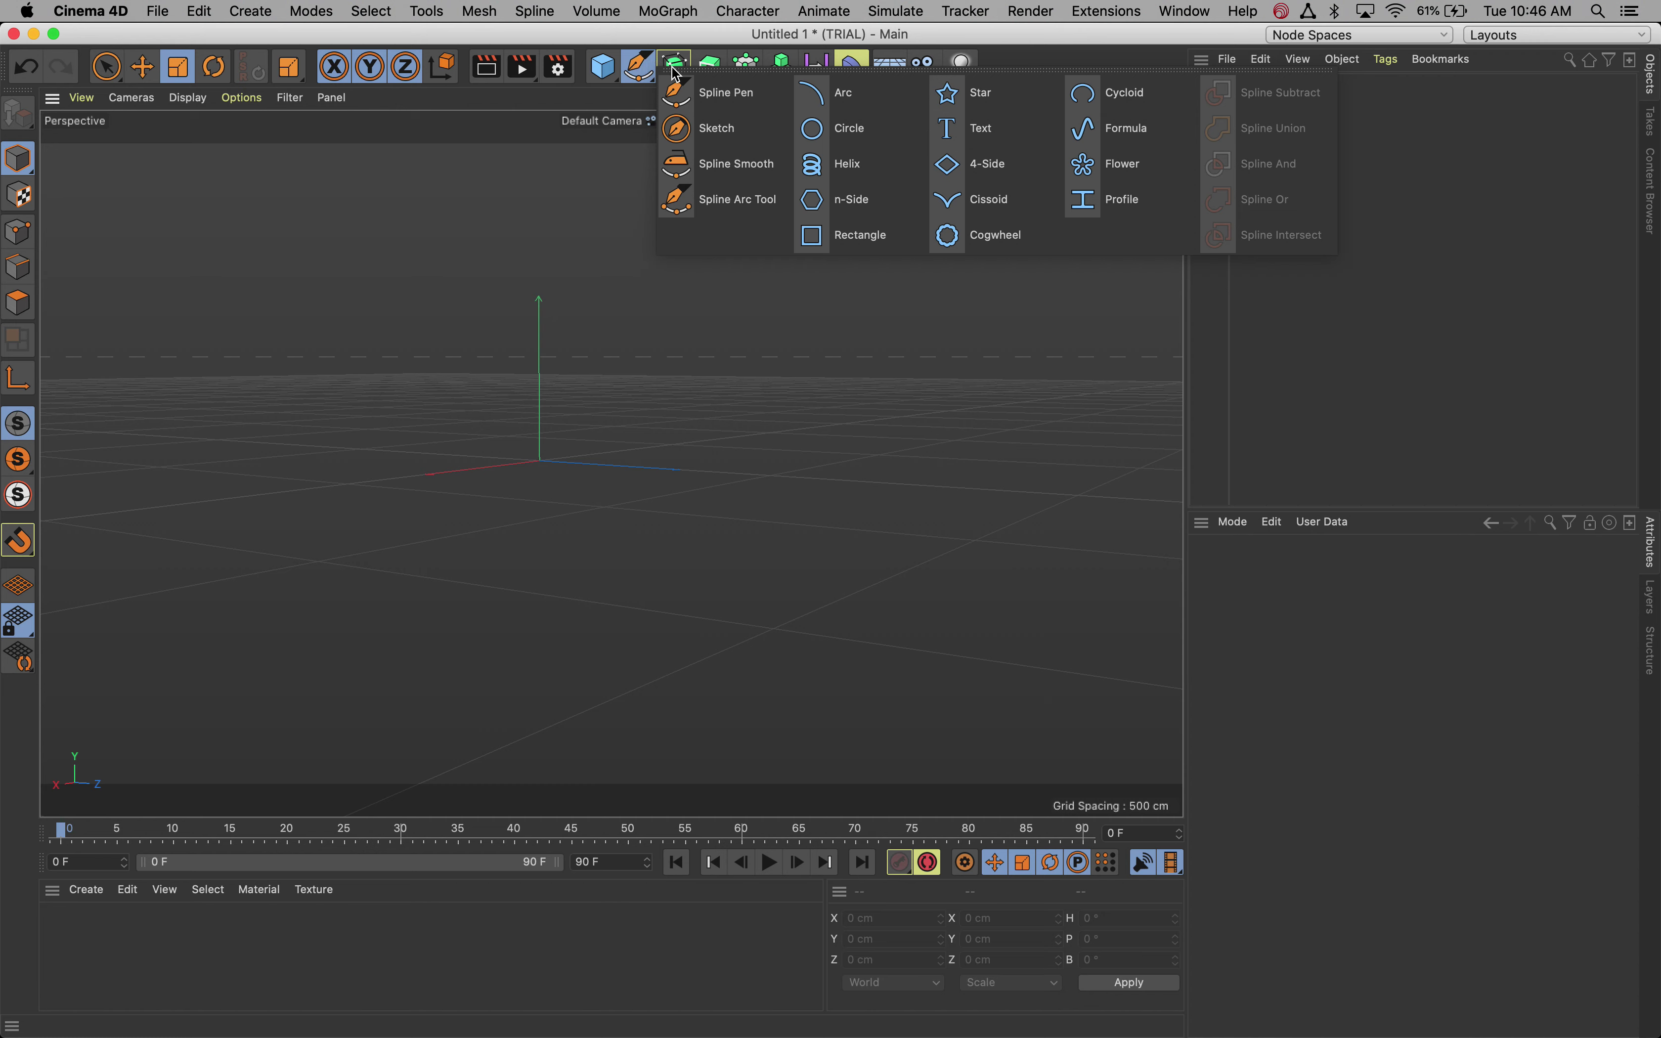
{"action": "left_click", "coordinate": [702, 98]}
{"action": "left_click", "coordinate": [649, 80]}
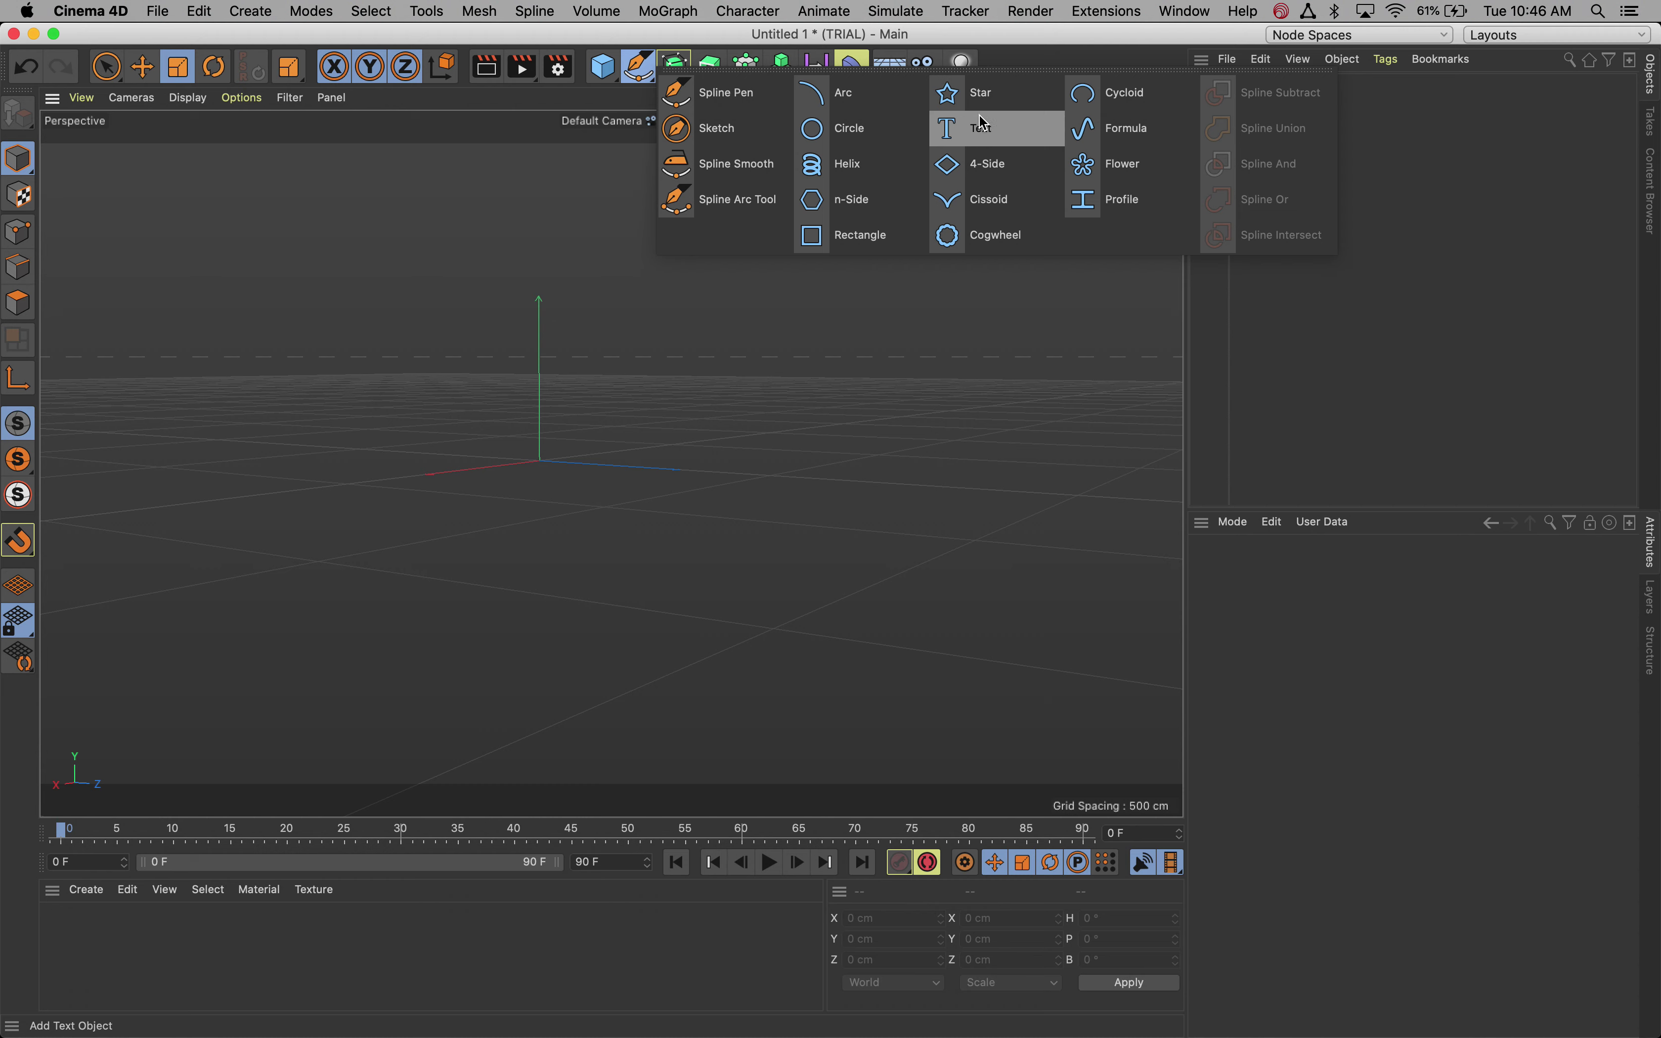
{"action": "left_click", "coordinate": [972, 142]}
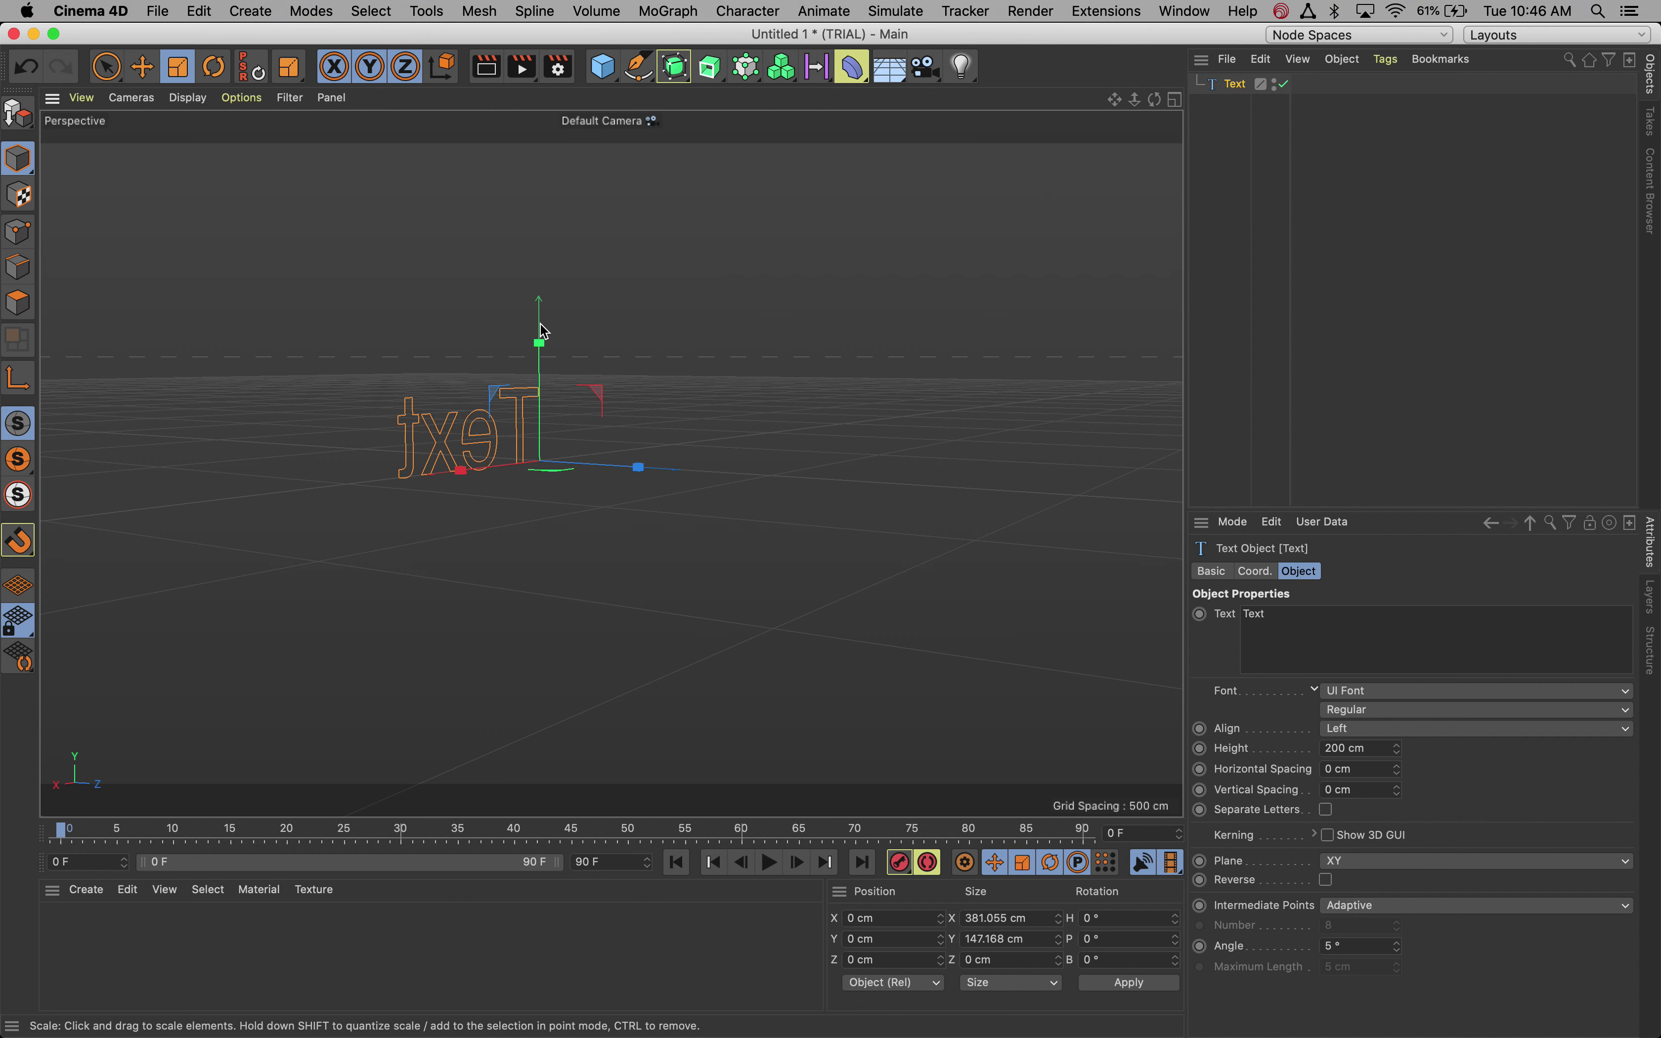
- Replace the text spline's default wording with "Hello"
{"action": "left_click_drag", "start_coordinate": [504, 424], "coordinate": [949, 418], "text": "alt"}
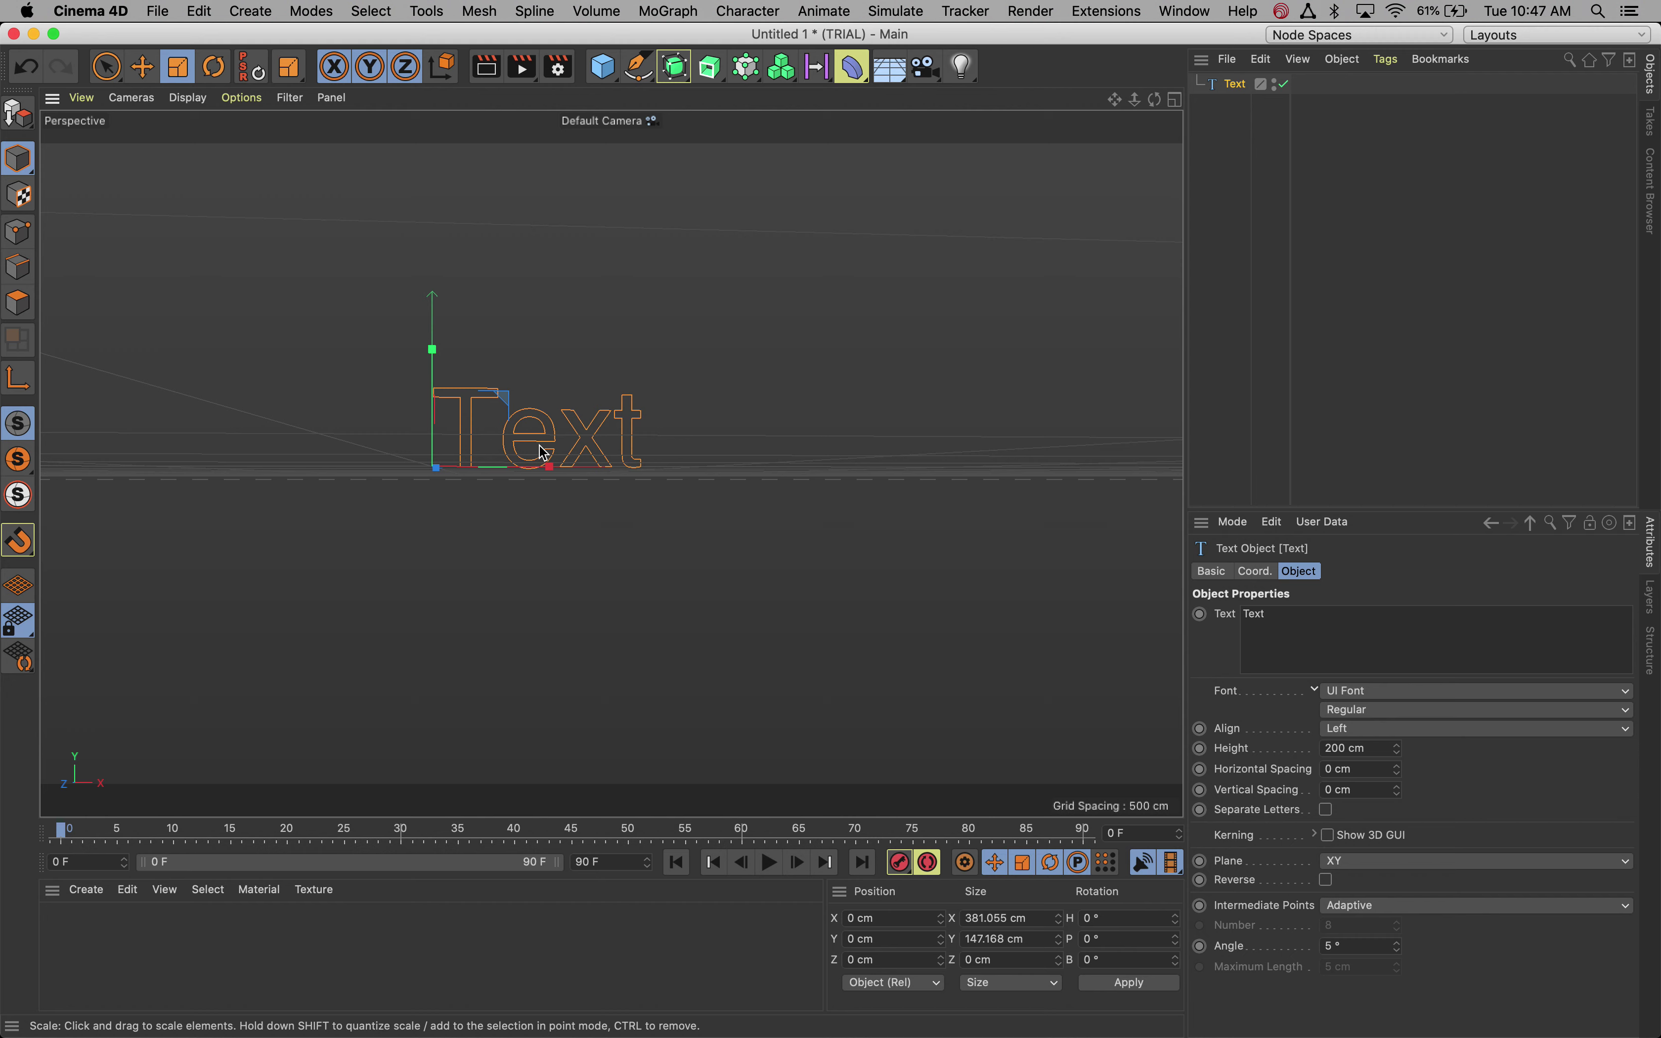
{"action": "middle_click_drag", "start_coordinate": [543, 453], "coordinate": [585, 489], "text": "alt"}
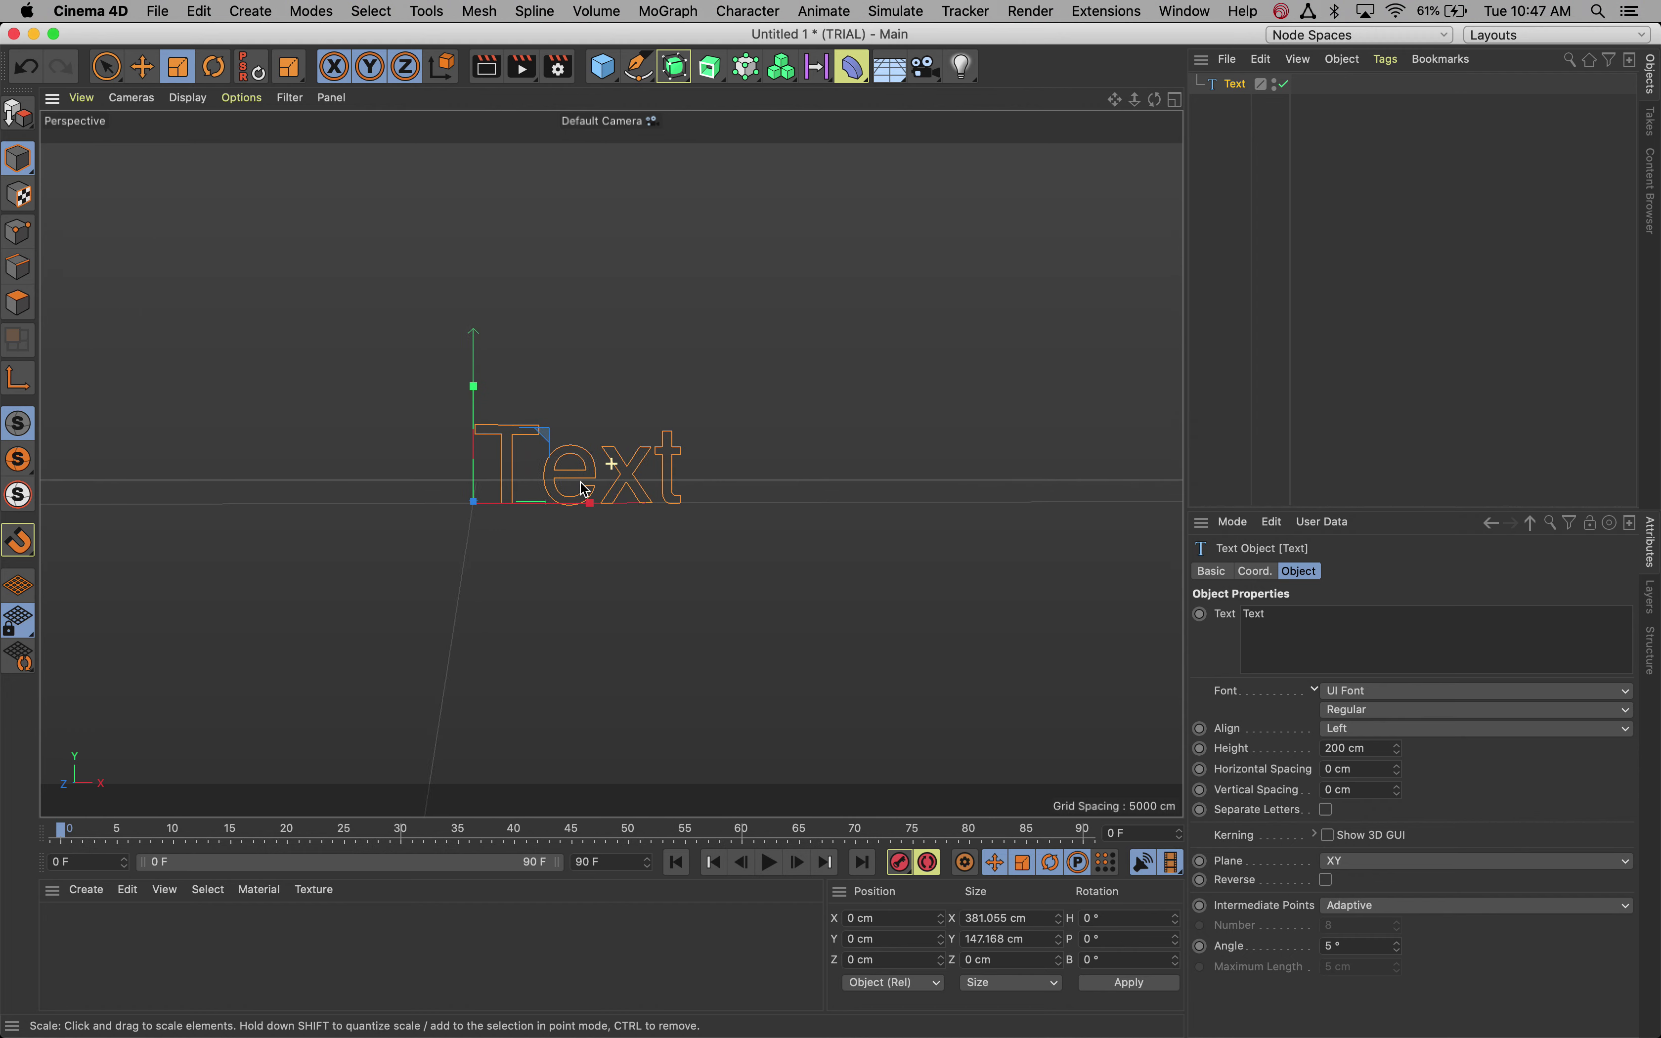
{"action": "right_click_drag", "start_coordinate": [584, 489], "coordinate": [798, 484], "text": "alt"}
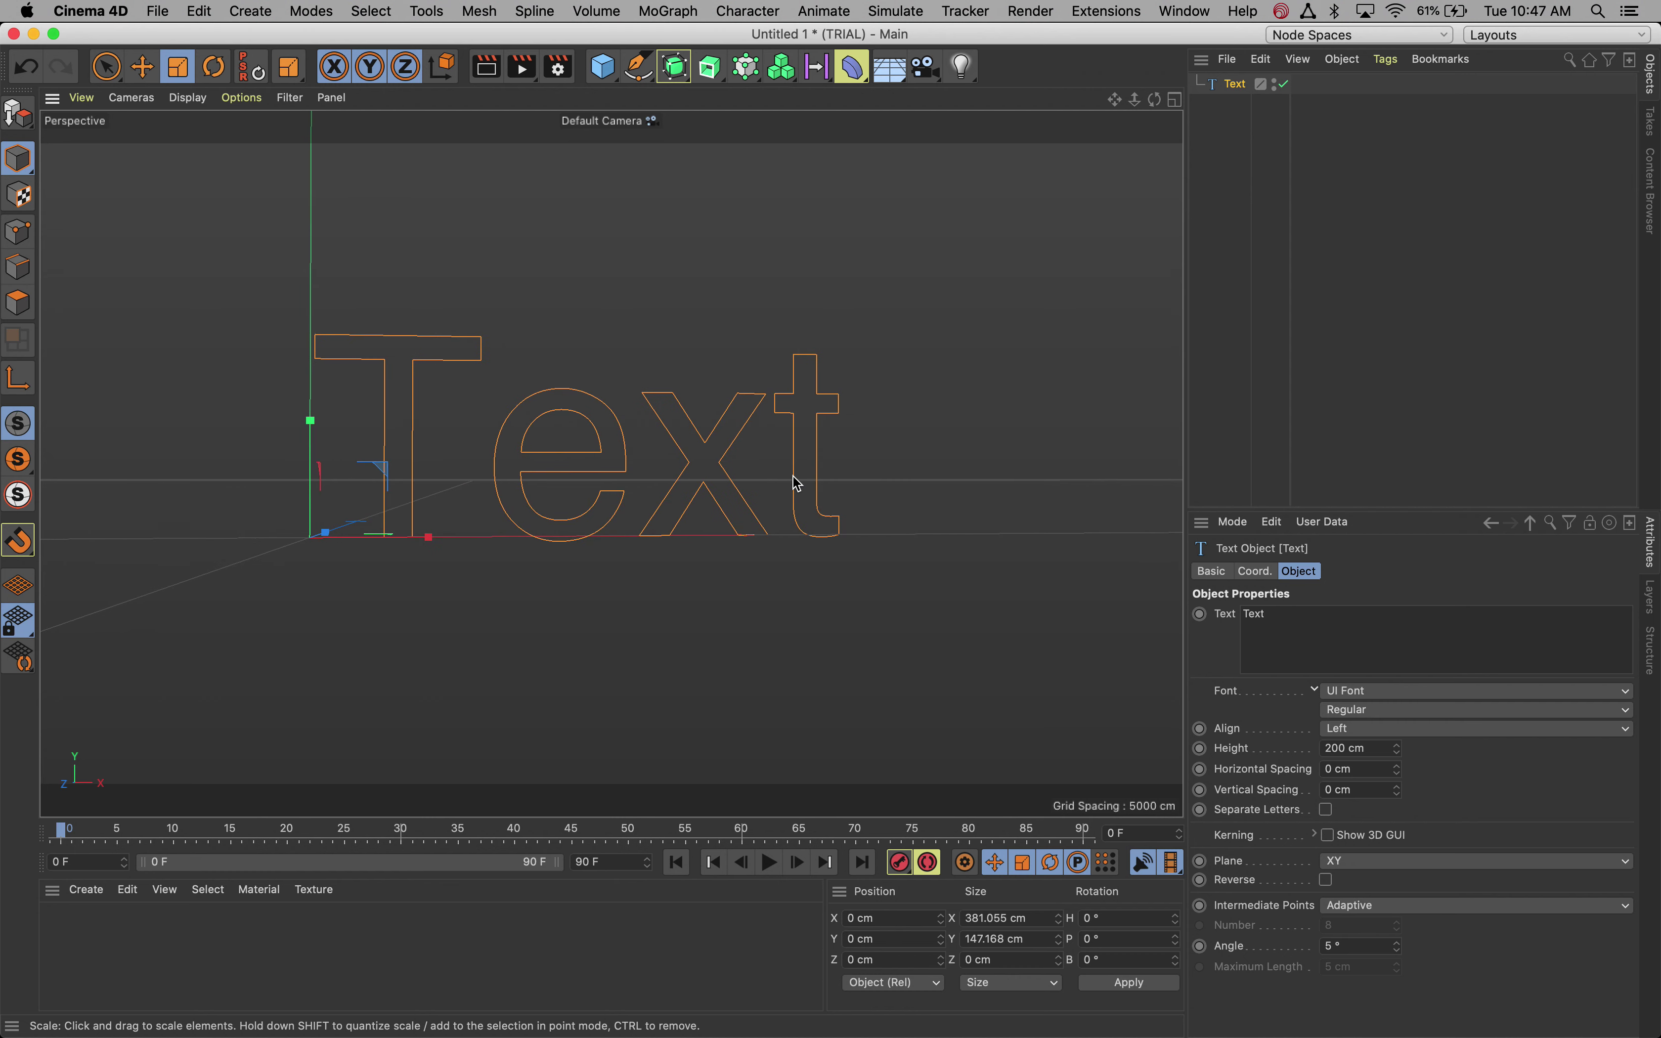
{"action": "left_click_drag", "start_coordinate": [789, 474], "coordinate": [769, 501], "text": "alt"}
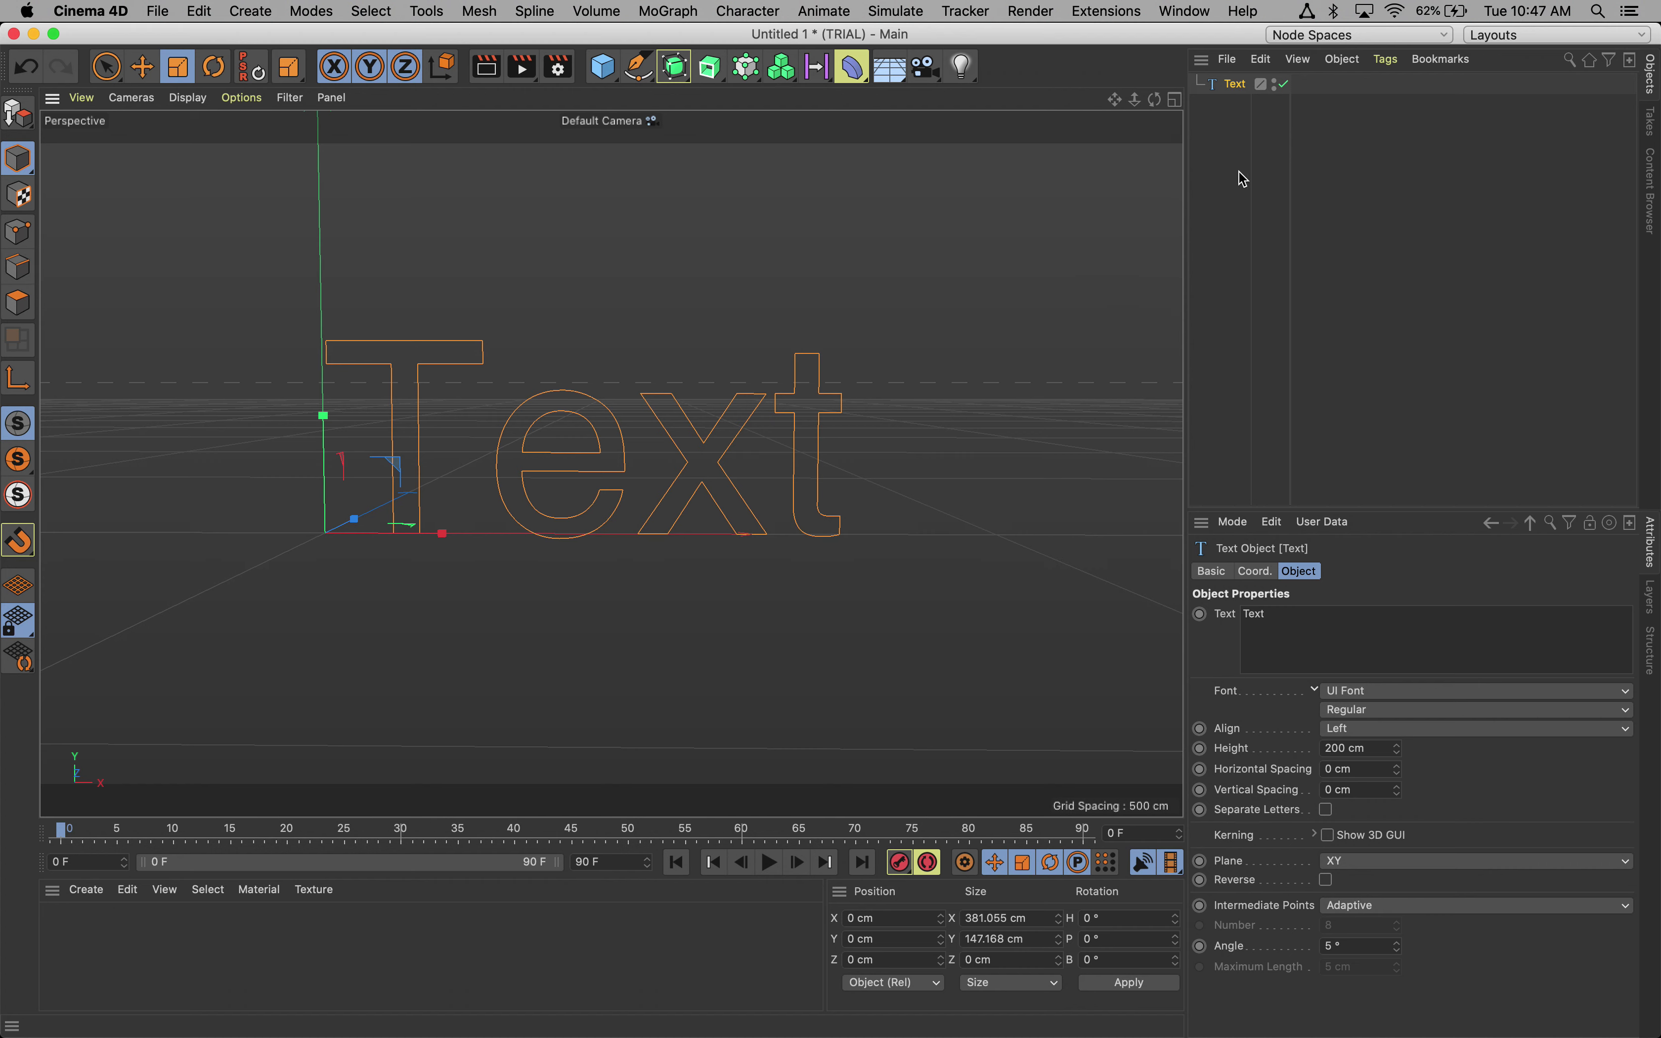
{"action": "left_click", "coordinate": [1330, 411]}
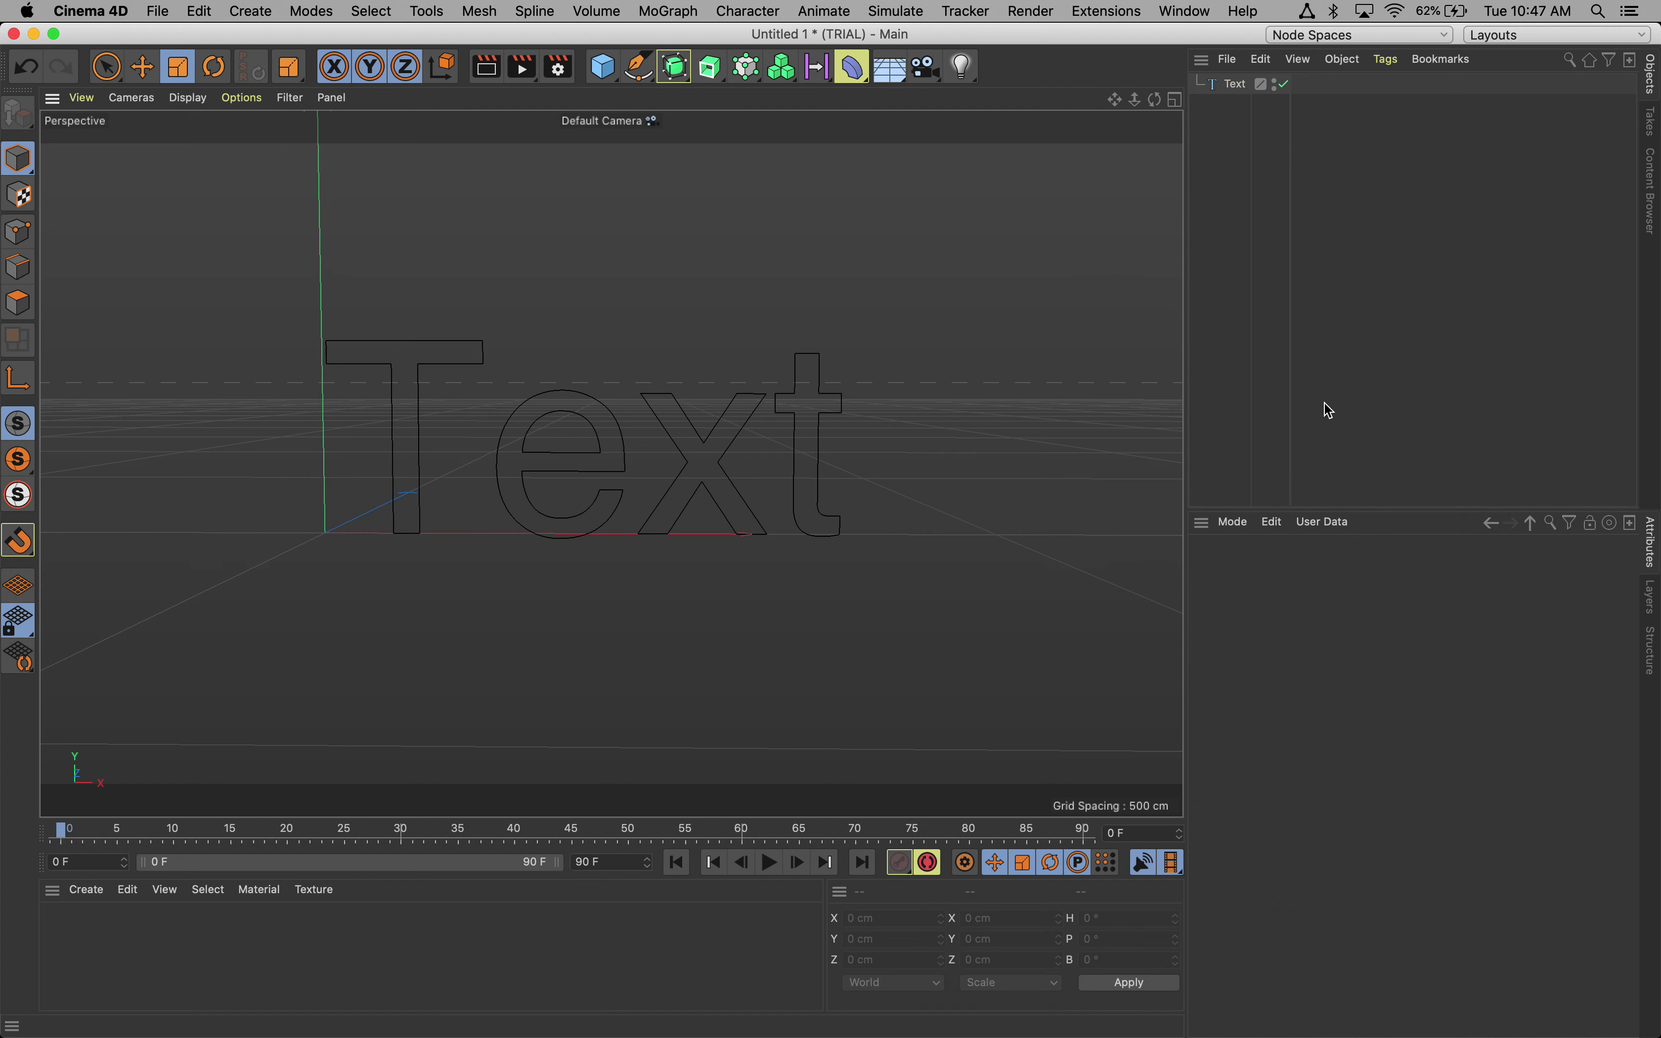
{"action": "left_click", "coordinate": [1240, 86]}
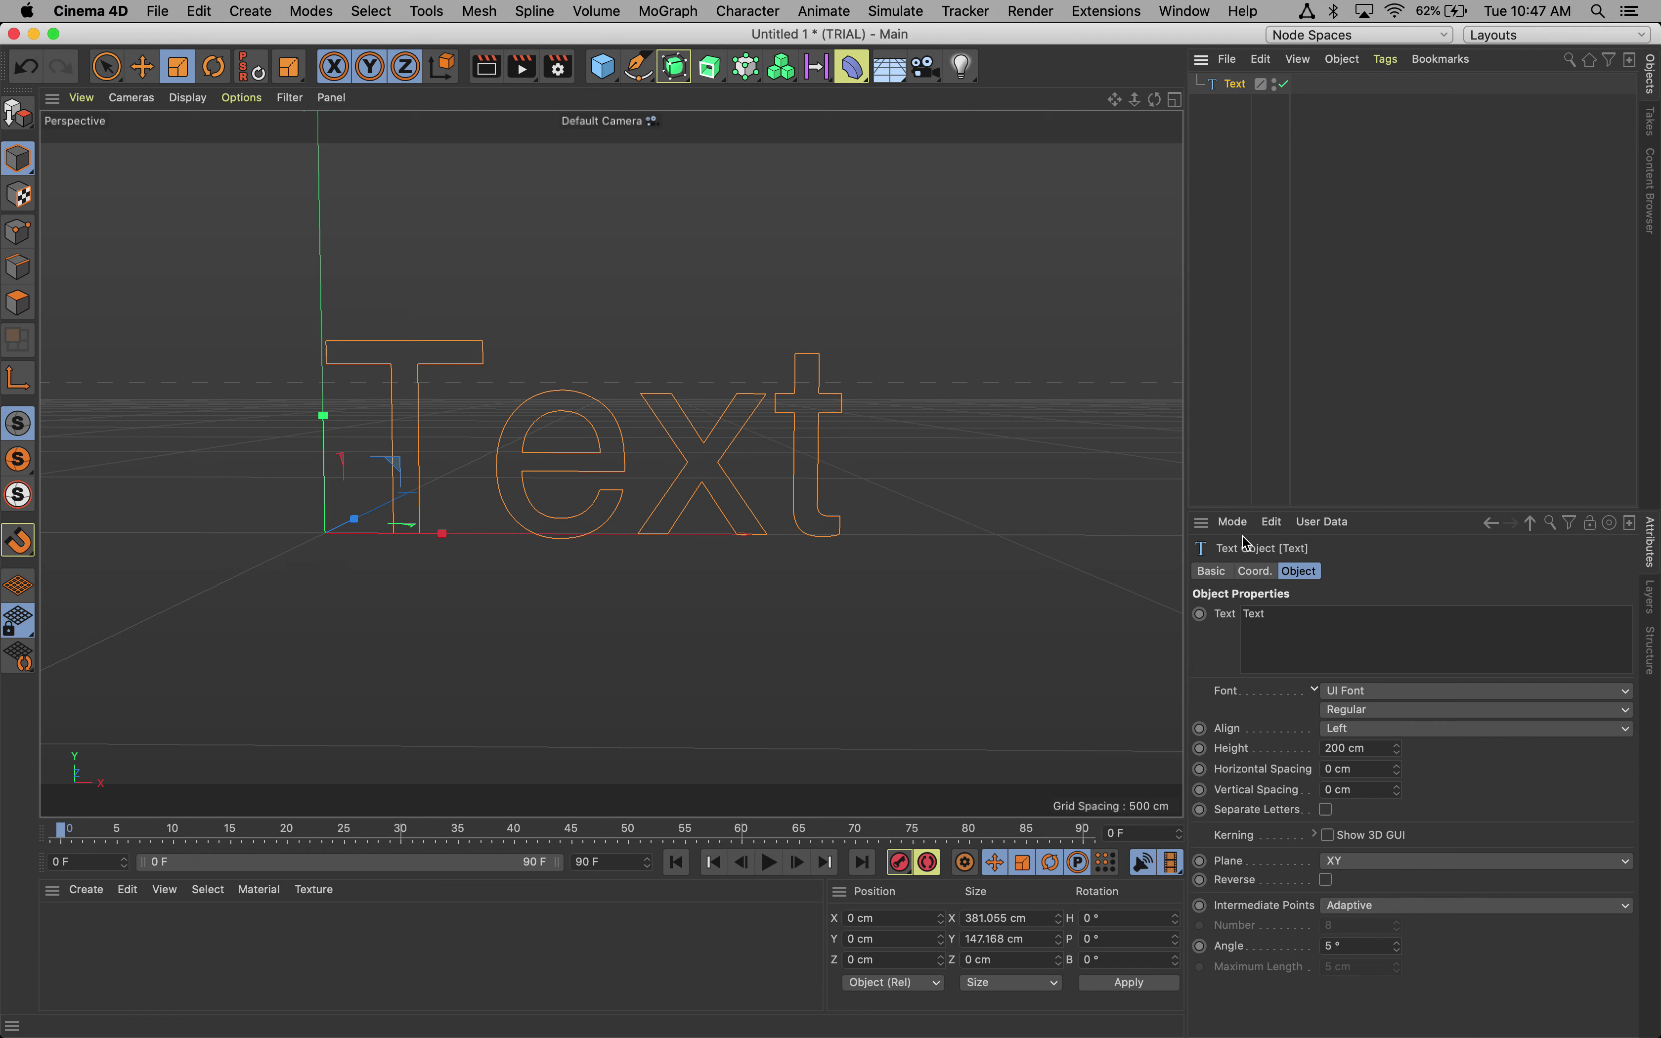
{"action": "left_click", "coordinate": [1039, 320]}
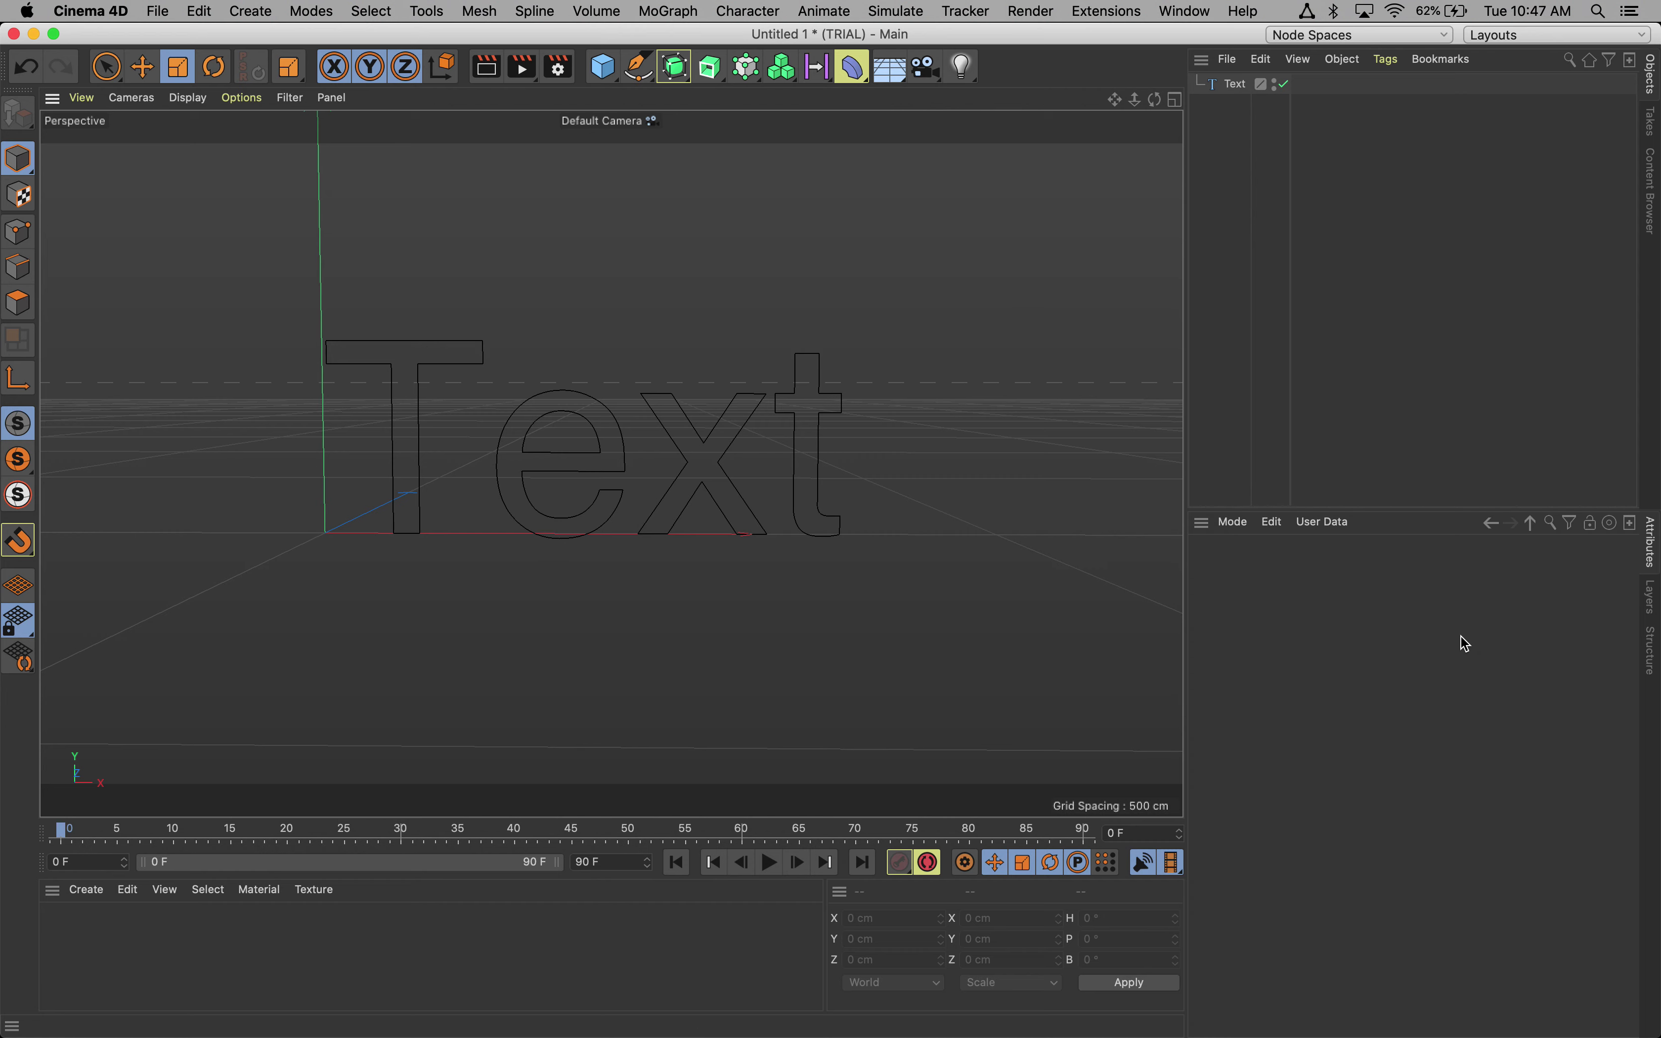
{"action": "left_click", "coordinate": [1240, 85]}
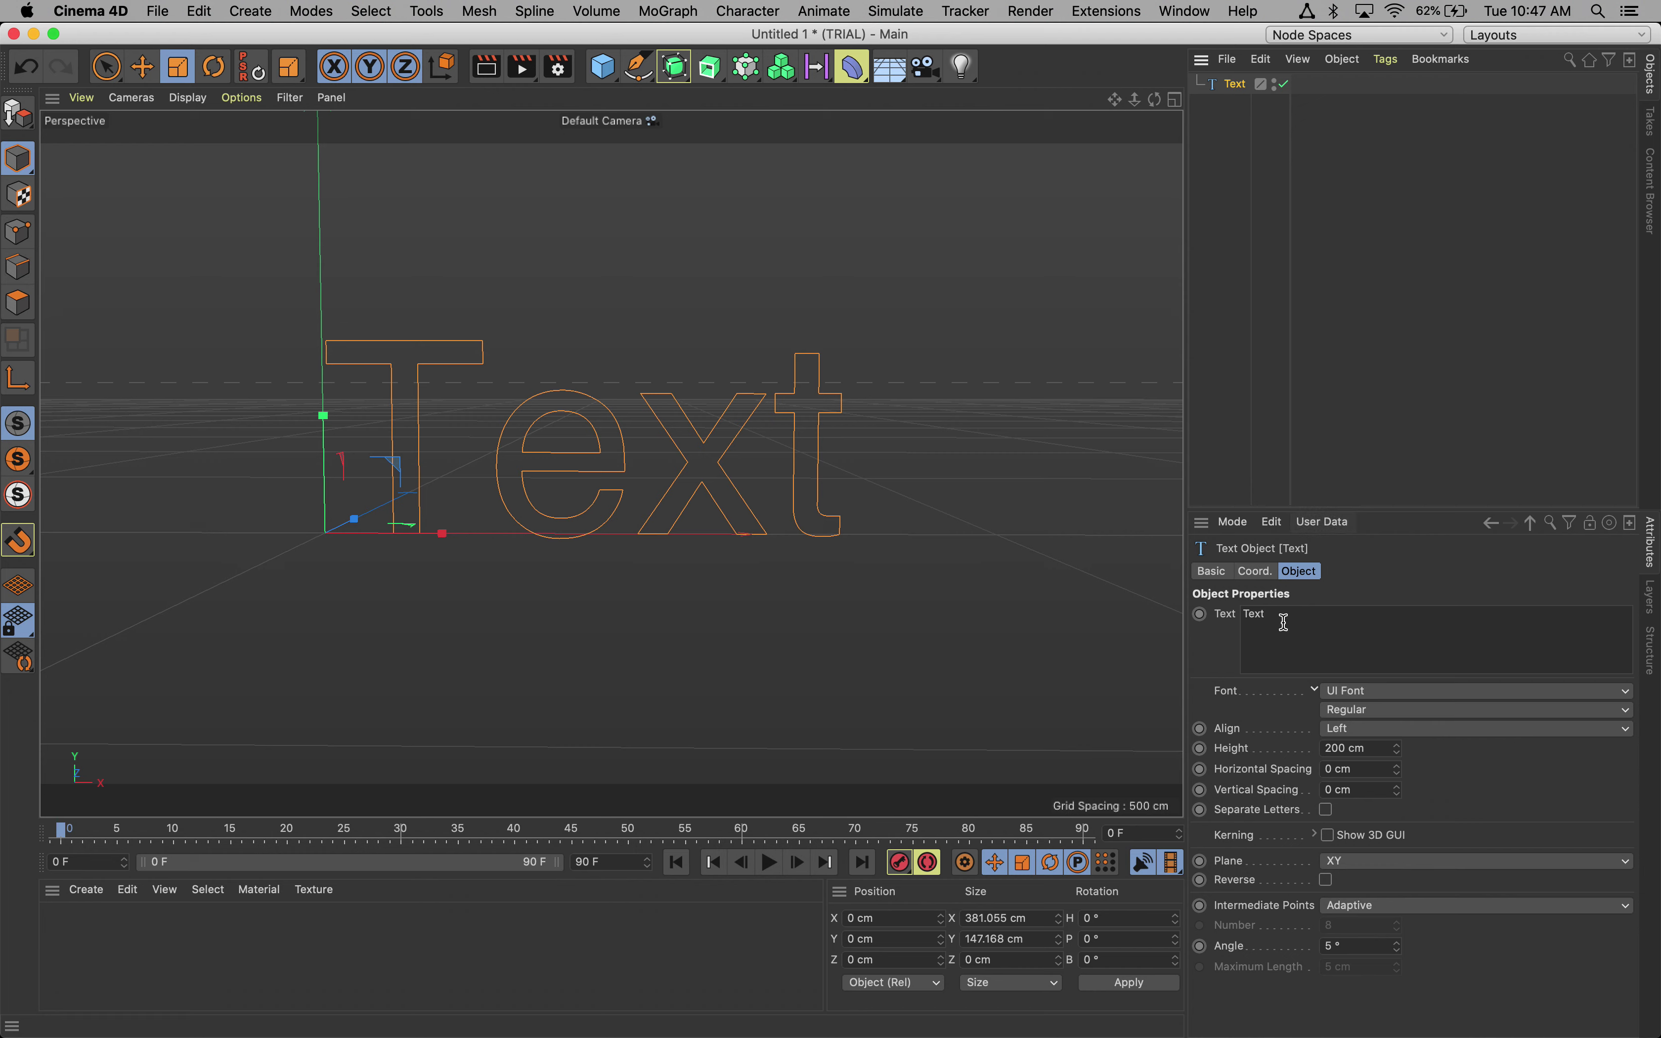
{"action": "left_click_drag", "start_coordinate": [1282, 618], "coordinate": [1145, 612]}
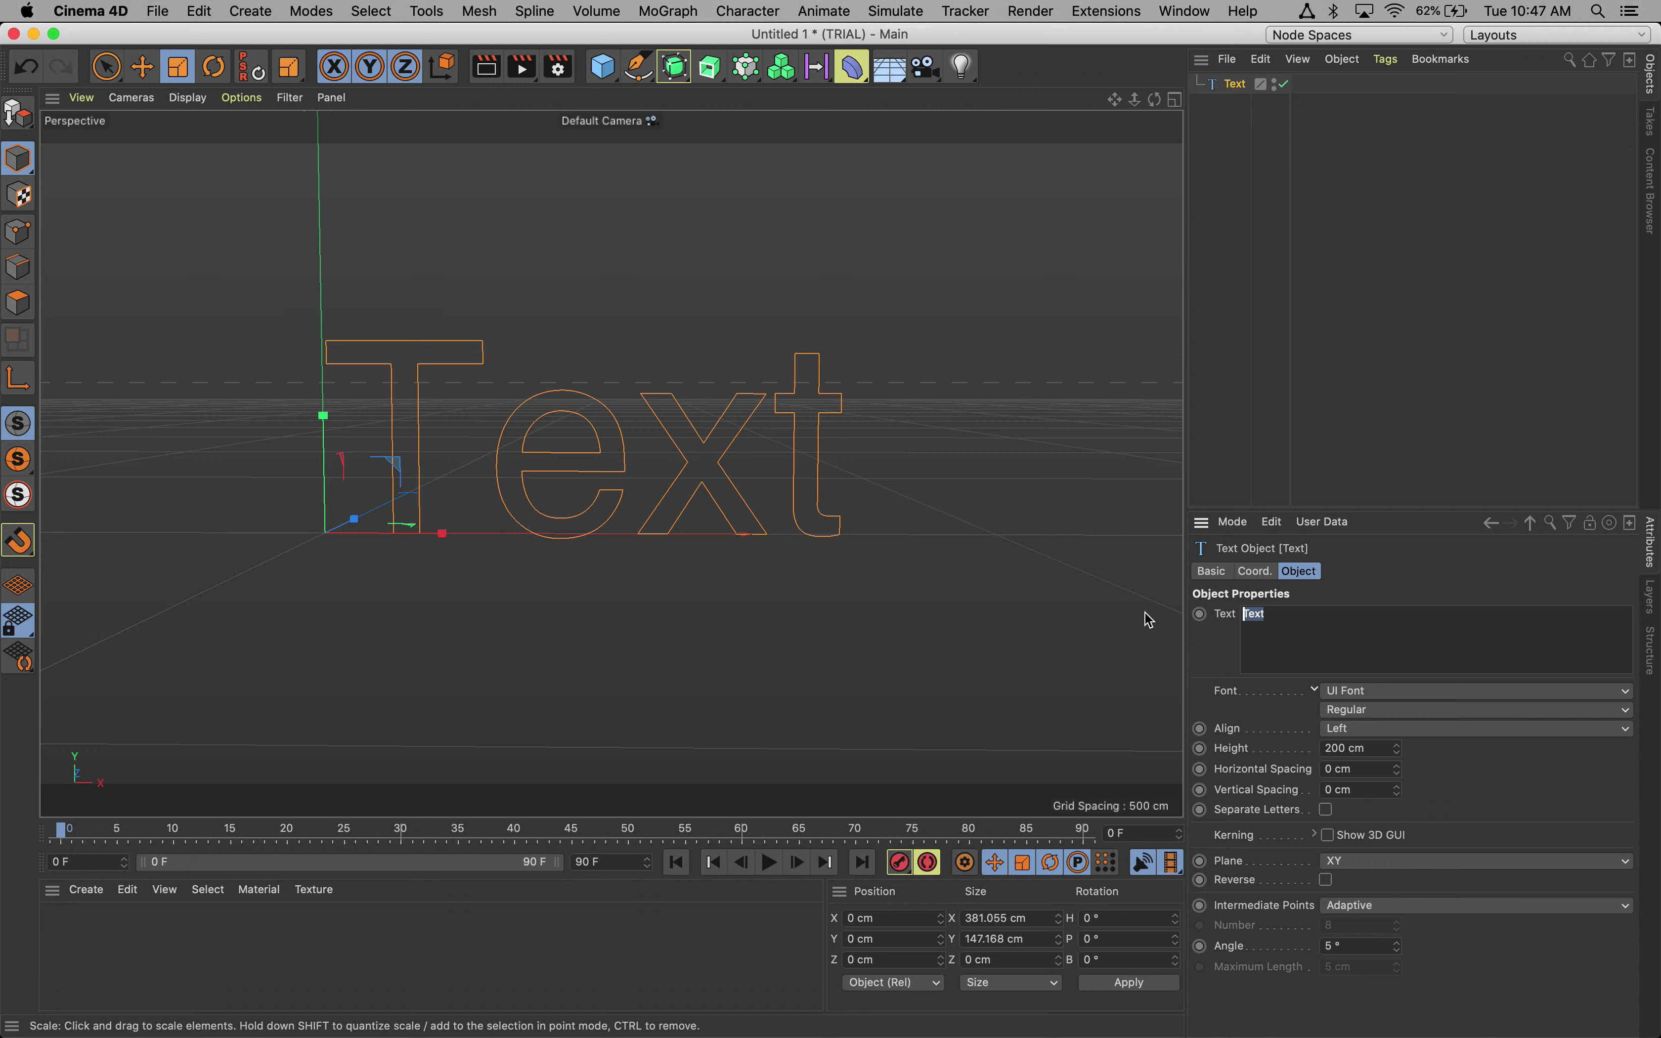
{"action": "type", "text": "Hello"}
{"action": "left_click", "coordinate": [1039, 424]}
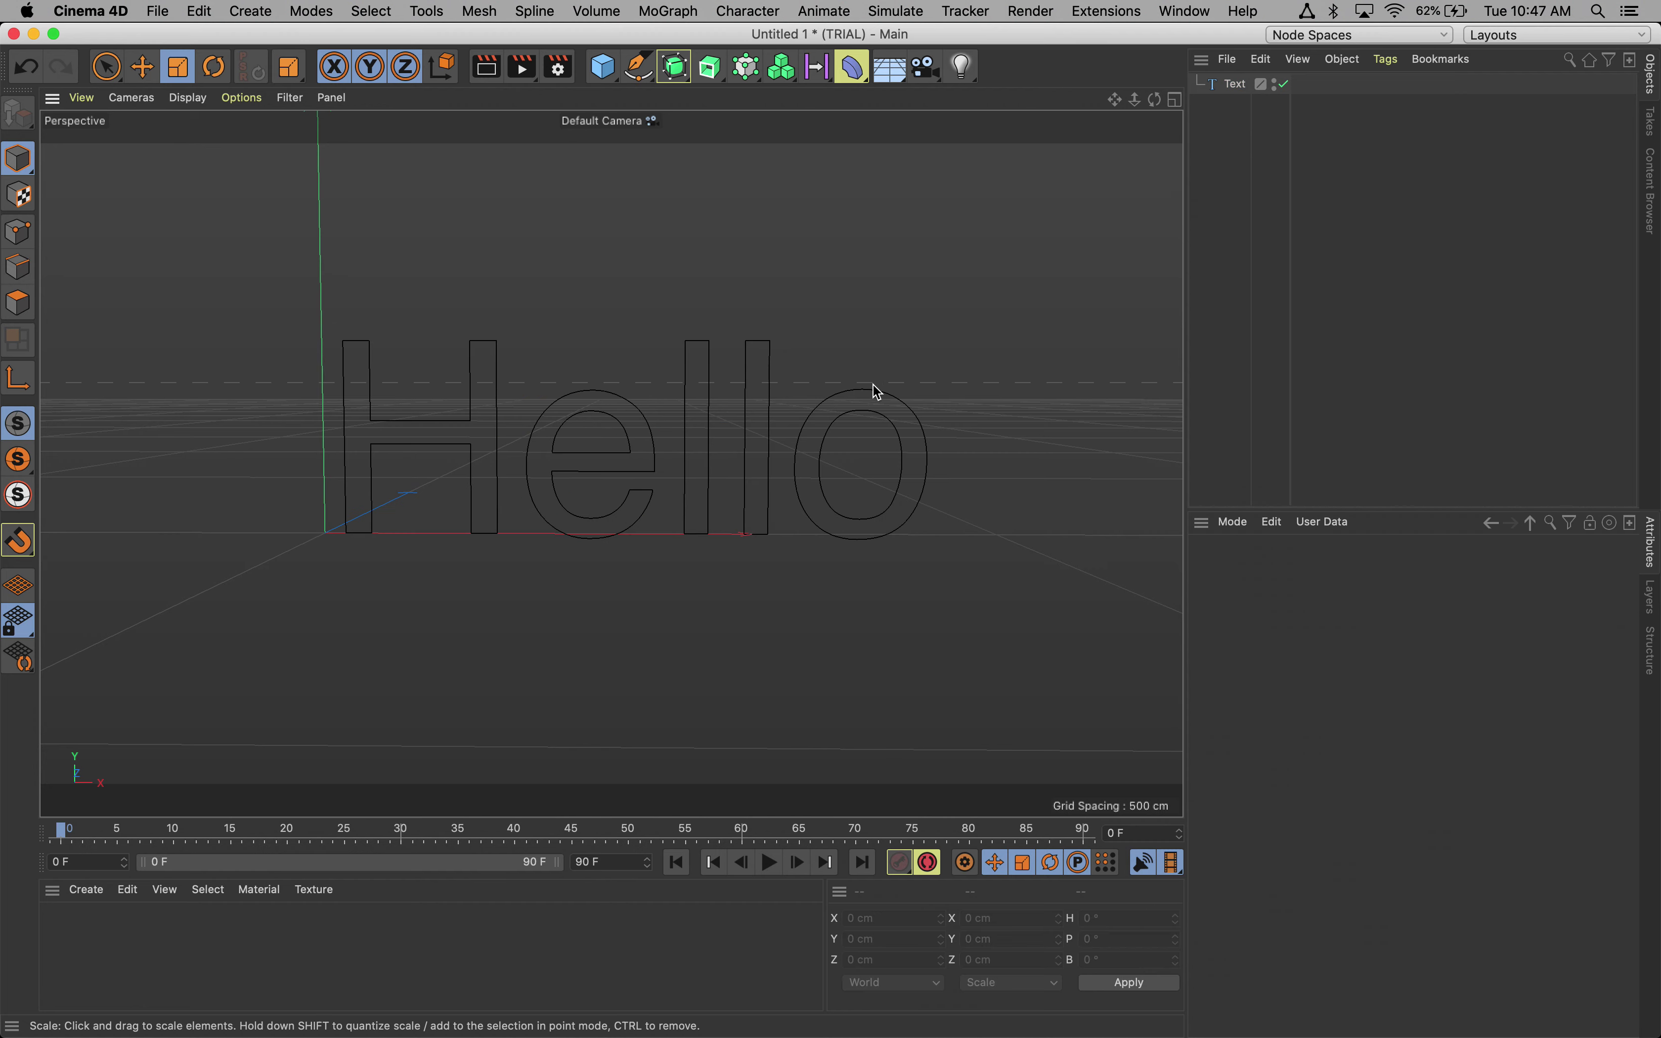
- Set the Hello text spline's height to 209 cm and its horizontal spacing to -15 cm
{"action": "left_click", "coordinate": [859, 404]}
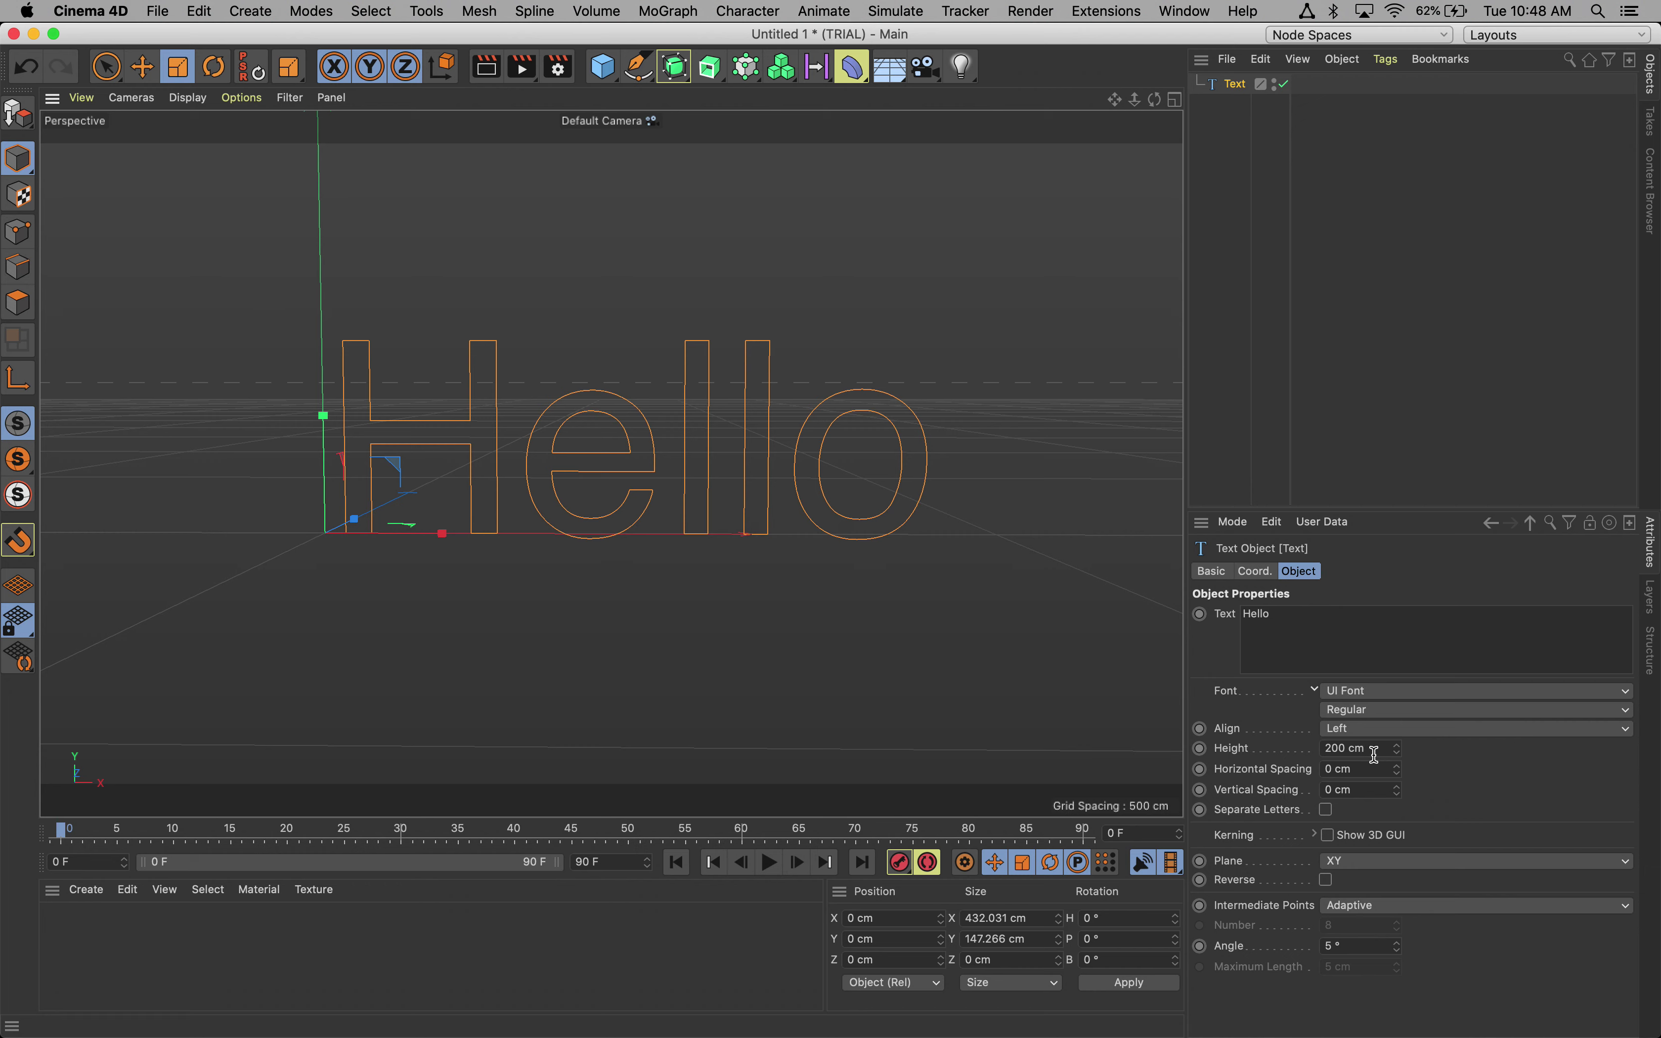
{"action": "left_click", "coordinate": [1367, 712]}
{"action": "left_click", "coordinate": [1356, 729]}
{"action": "left_click_drag", "start_coordinate": [1397, 755], "coordinate": [1399, 775]}
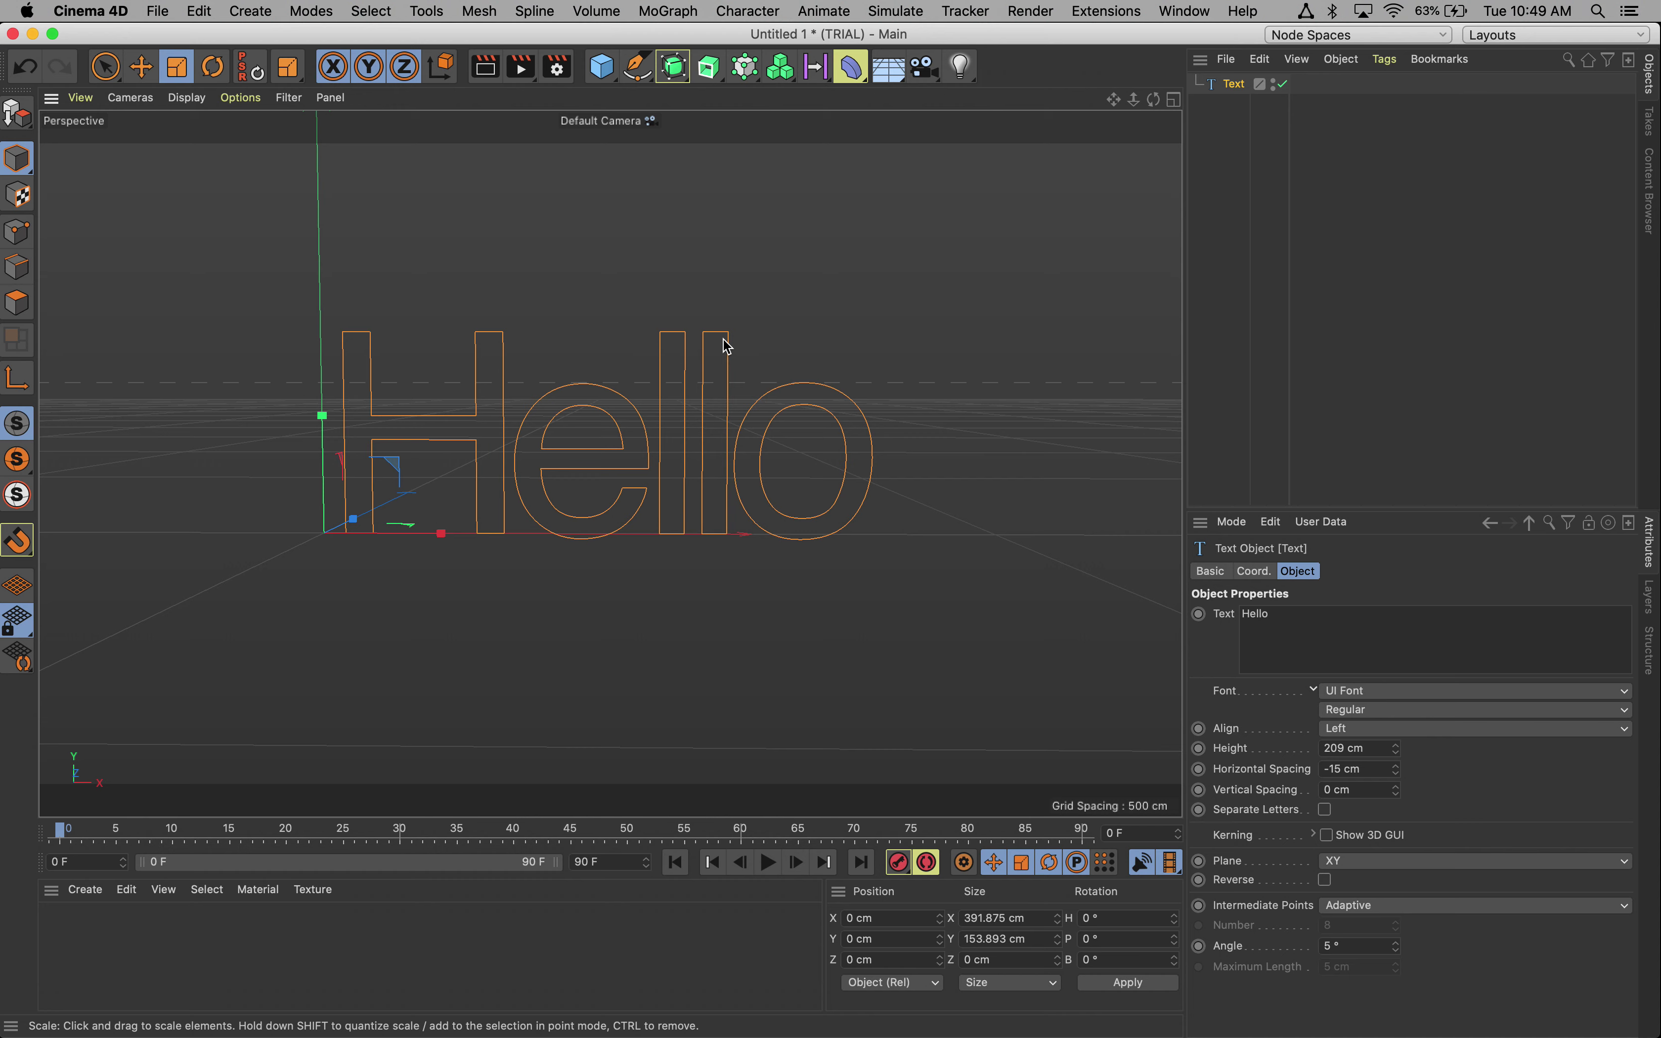
- Add an Extrude generator object to the scene alongside the text spline
{"action": "left_click", "coordinate": [674, 68]}
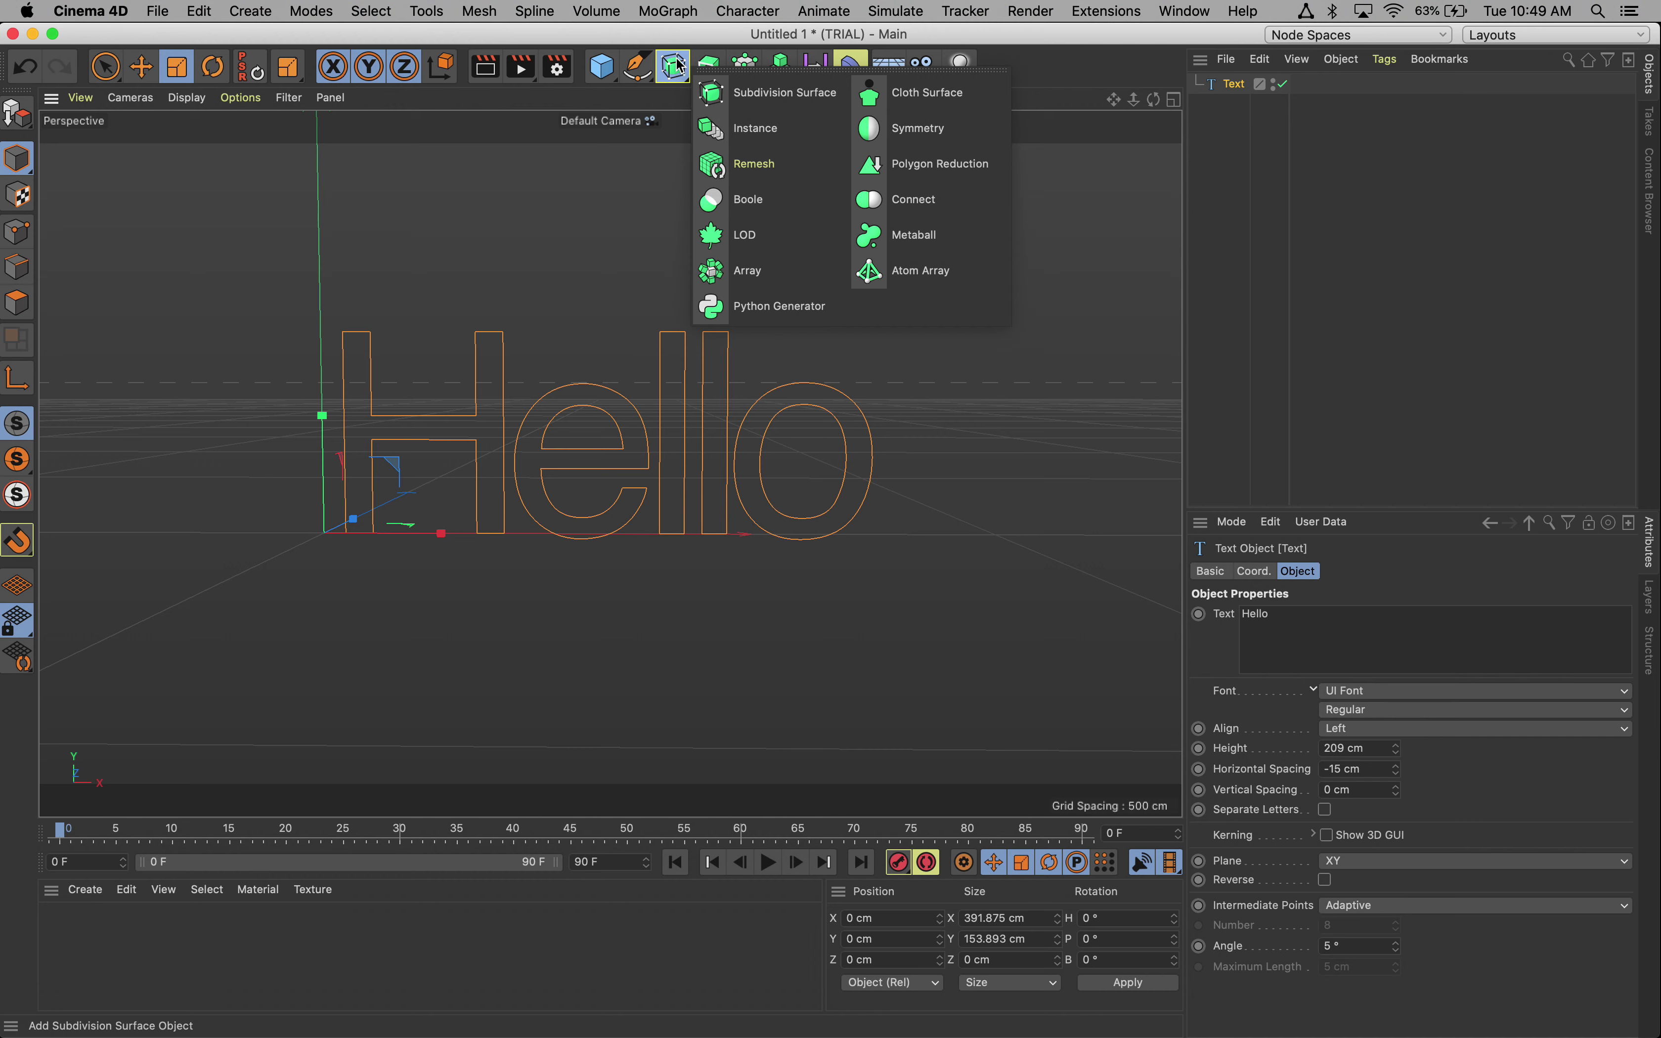
{"action": "left_click", "coordinate": [709, 66]}
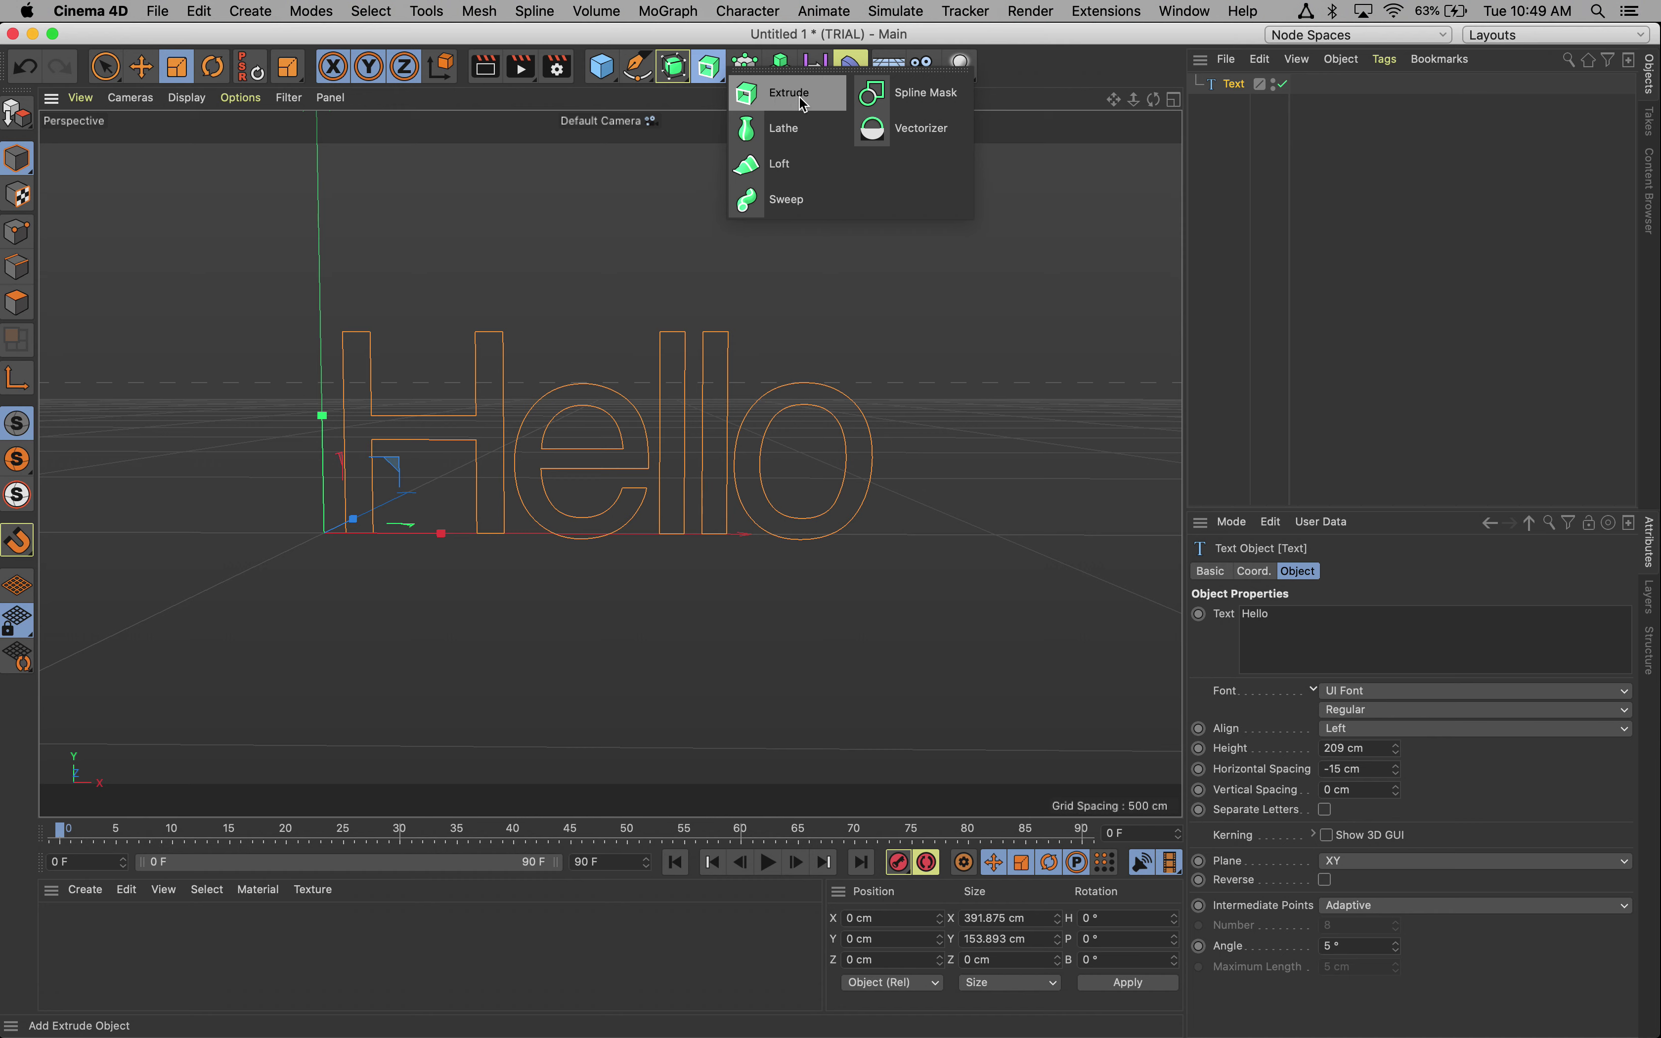
{"action": "left_click", "coordinate": [773, 101]}
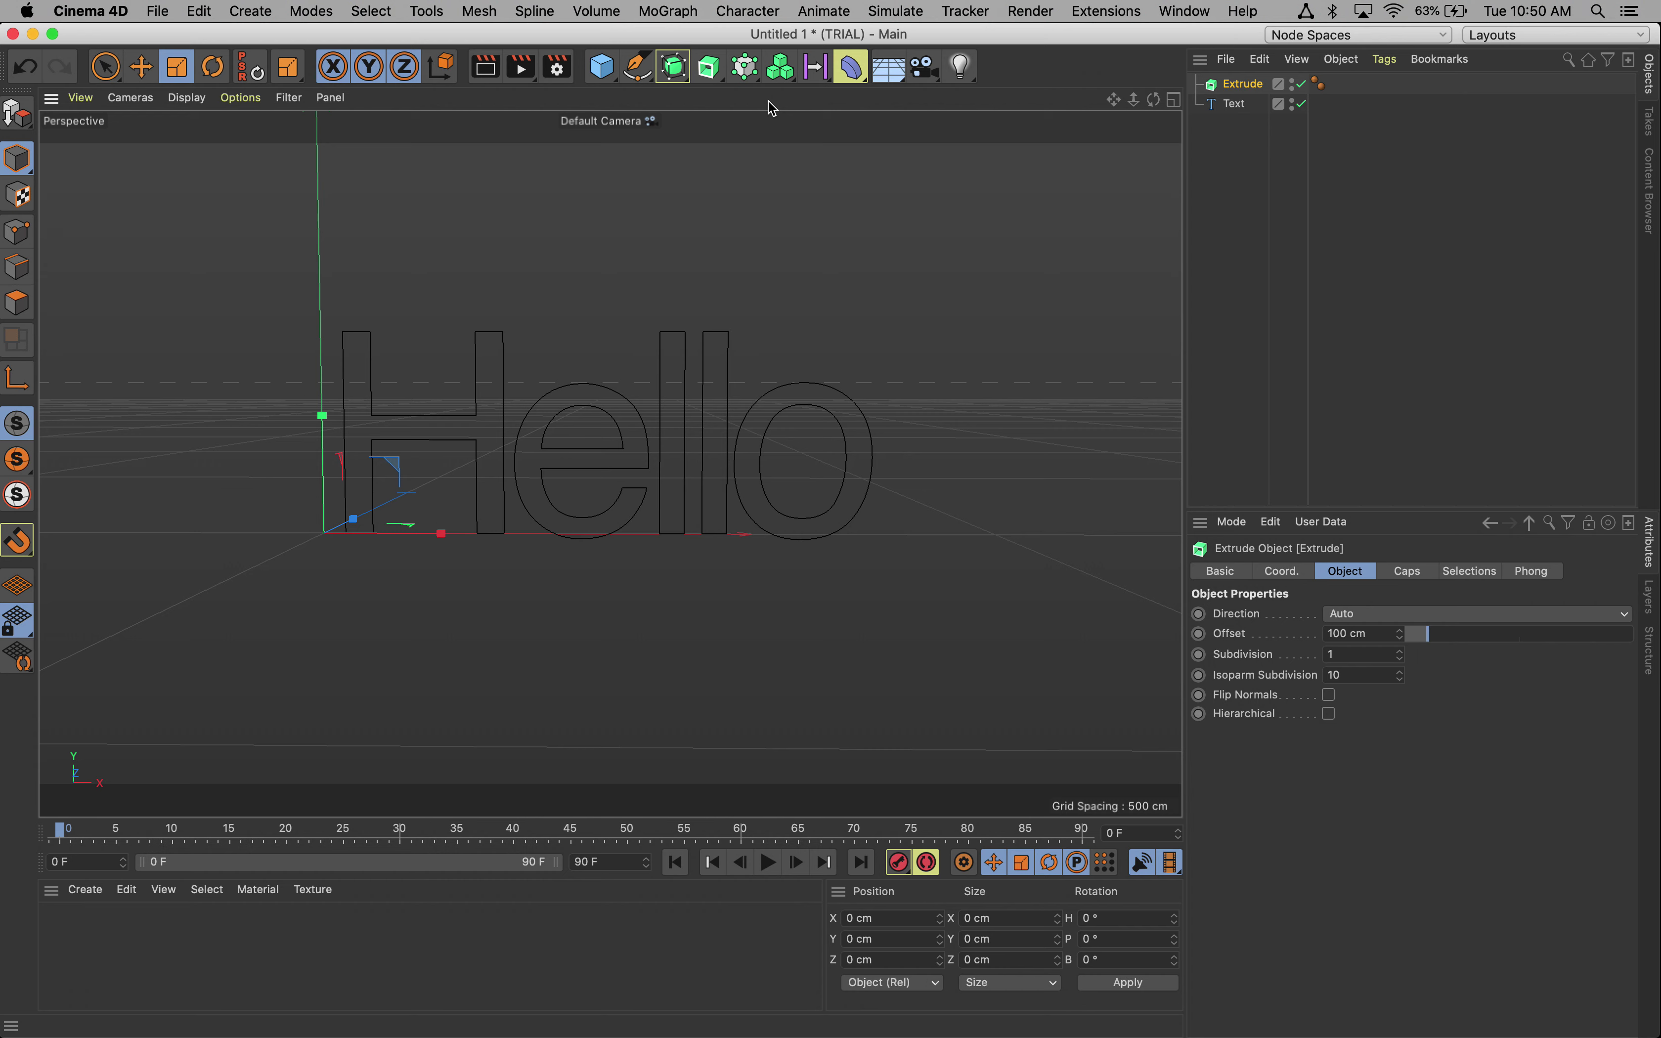
{"action": "left_click", "coordinate": [709, 67]}
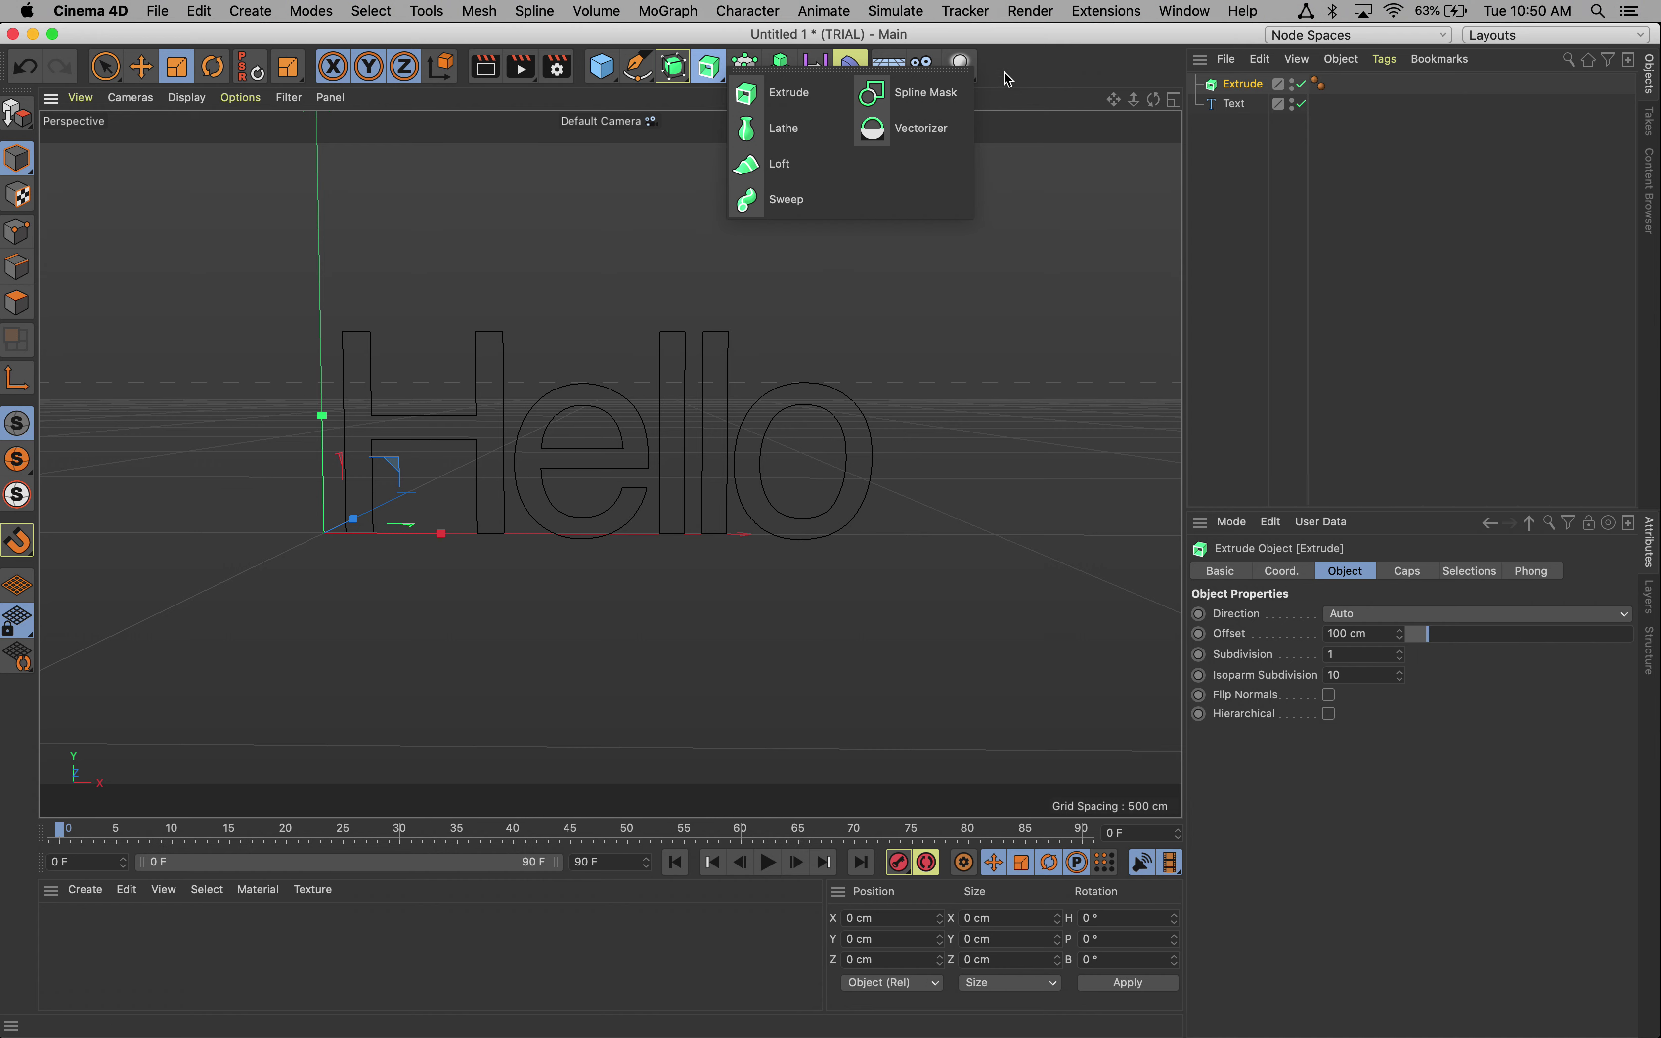
{"action": "left_click", "coordinate": [1005, 49]}
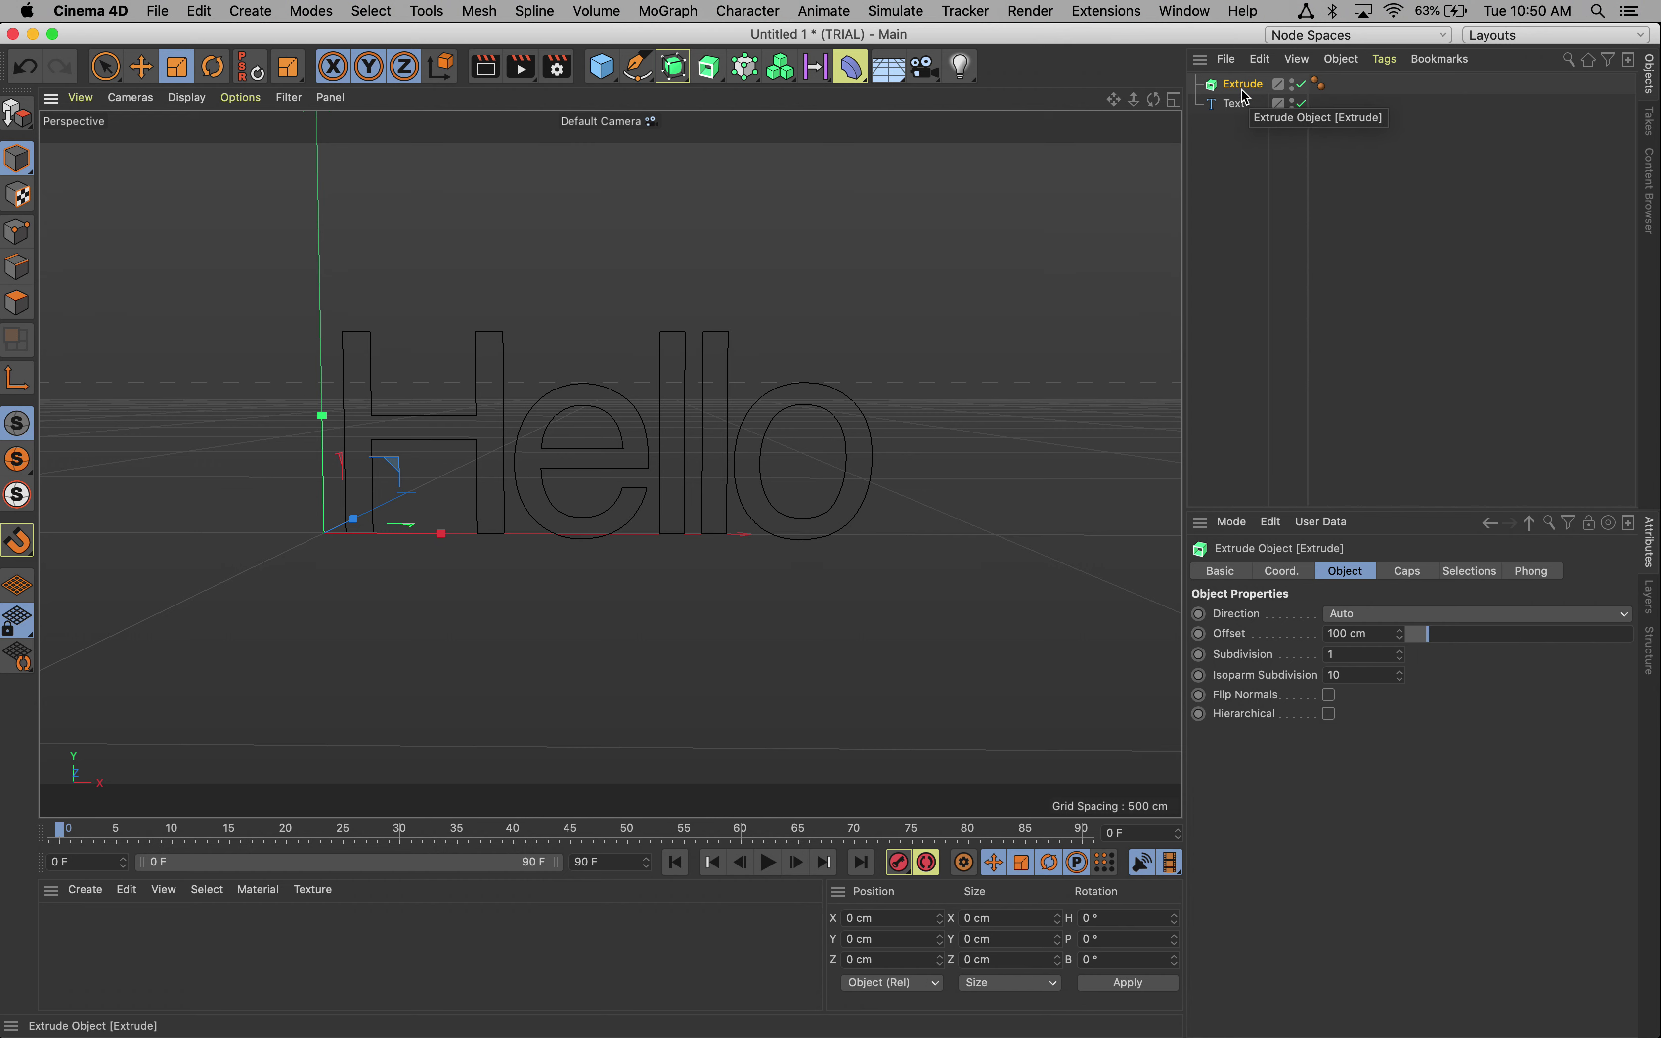
- Make the Text spline a child of the Extrude object to turn it into 3D lettering
{"action": "left_click", "coordinate": [1237, 110]}
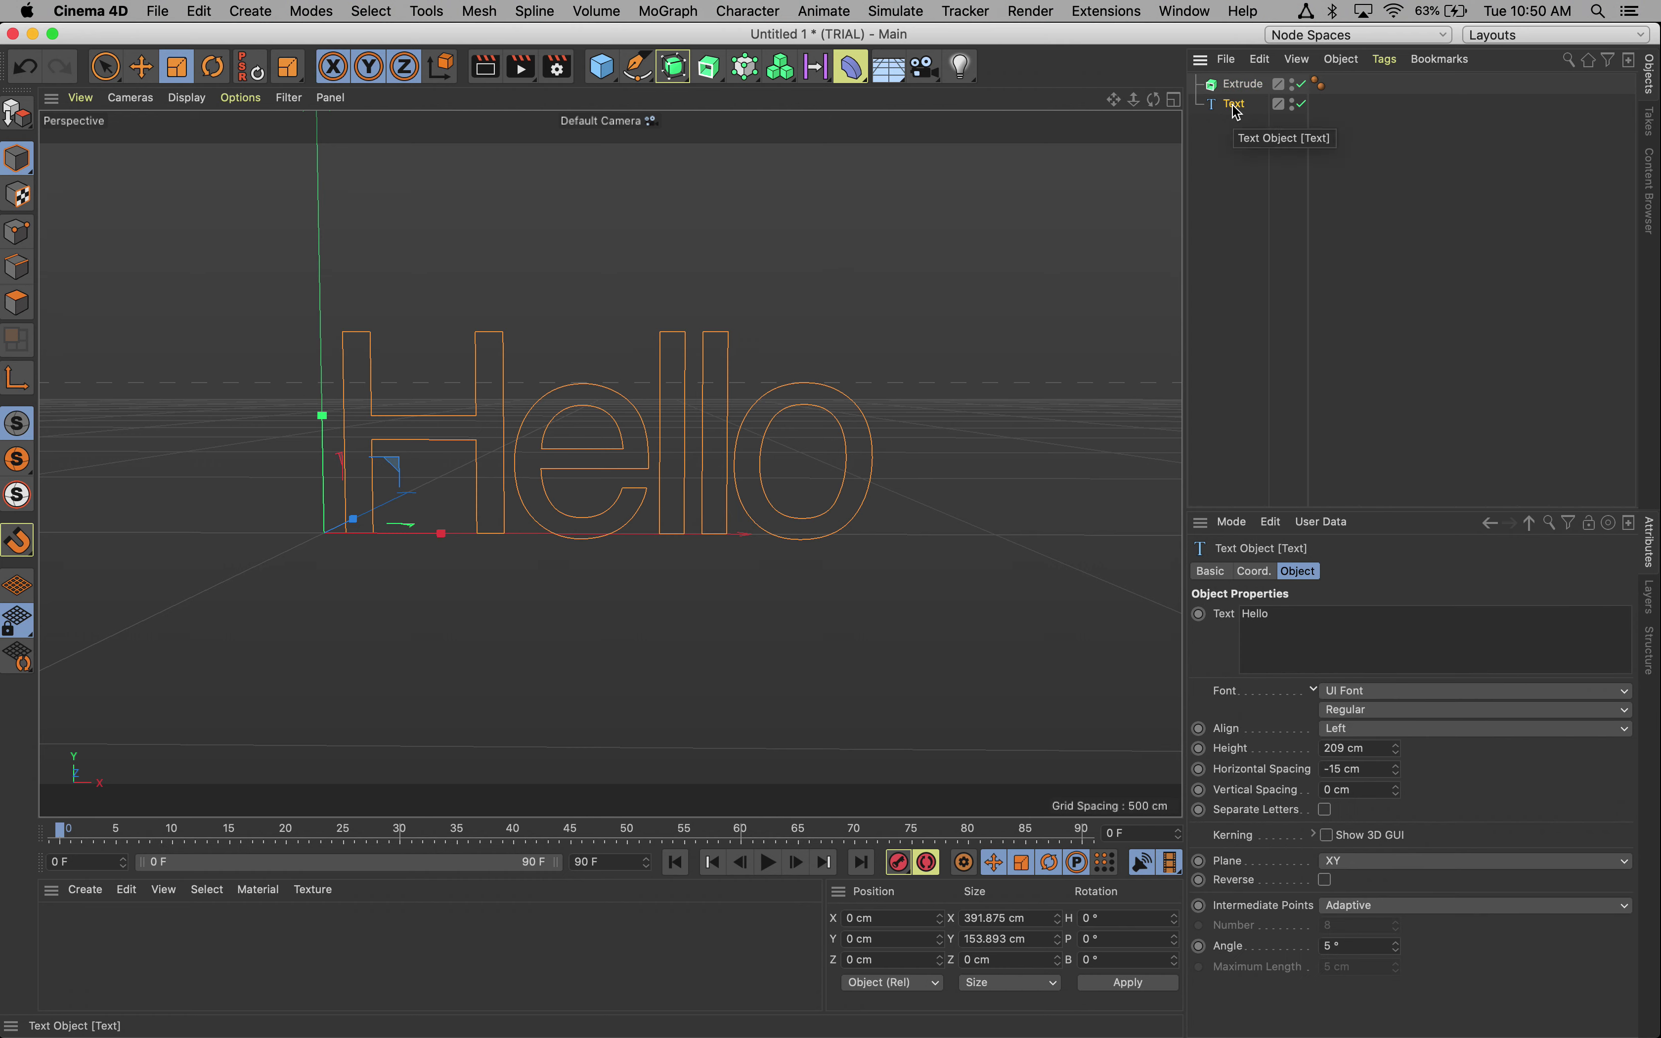
{"action": "left_click_drag", "start_coordinate": [1236, 111], "coordinate": [1237, 90]}
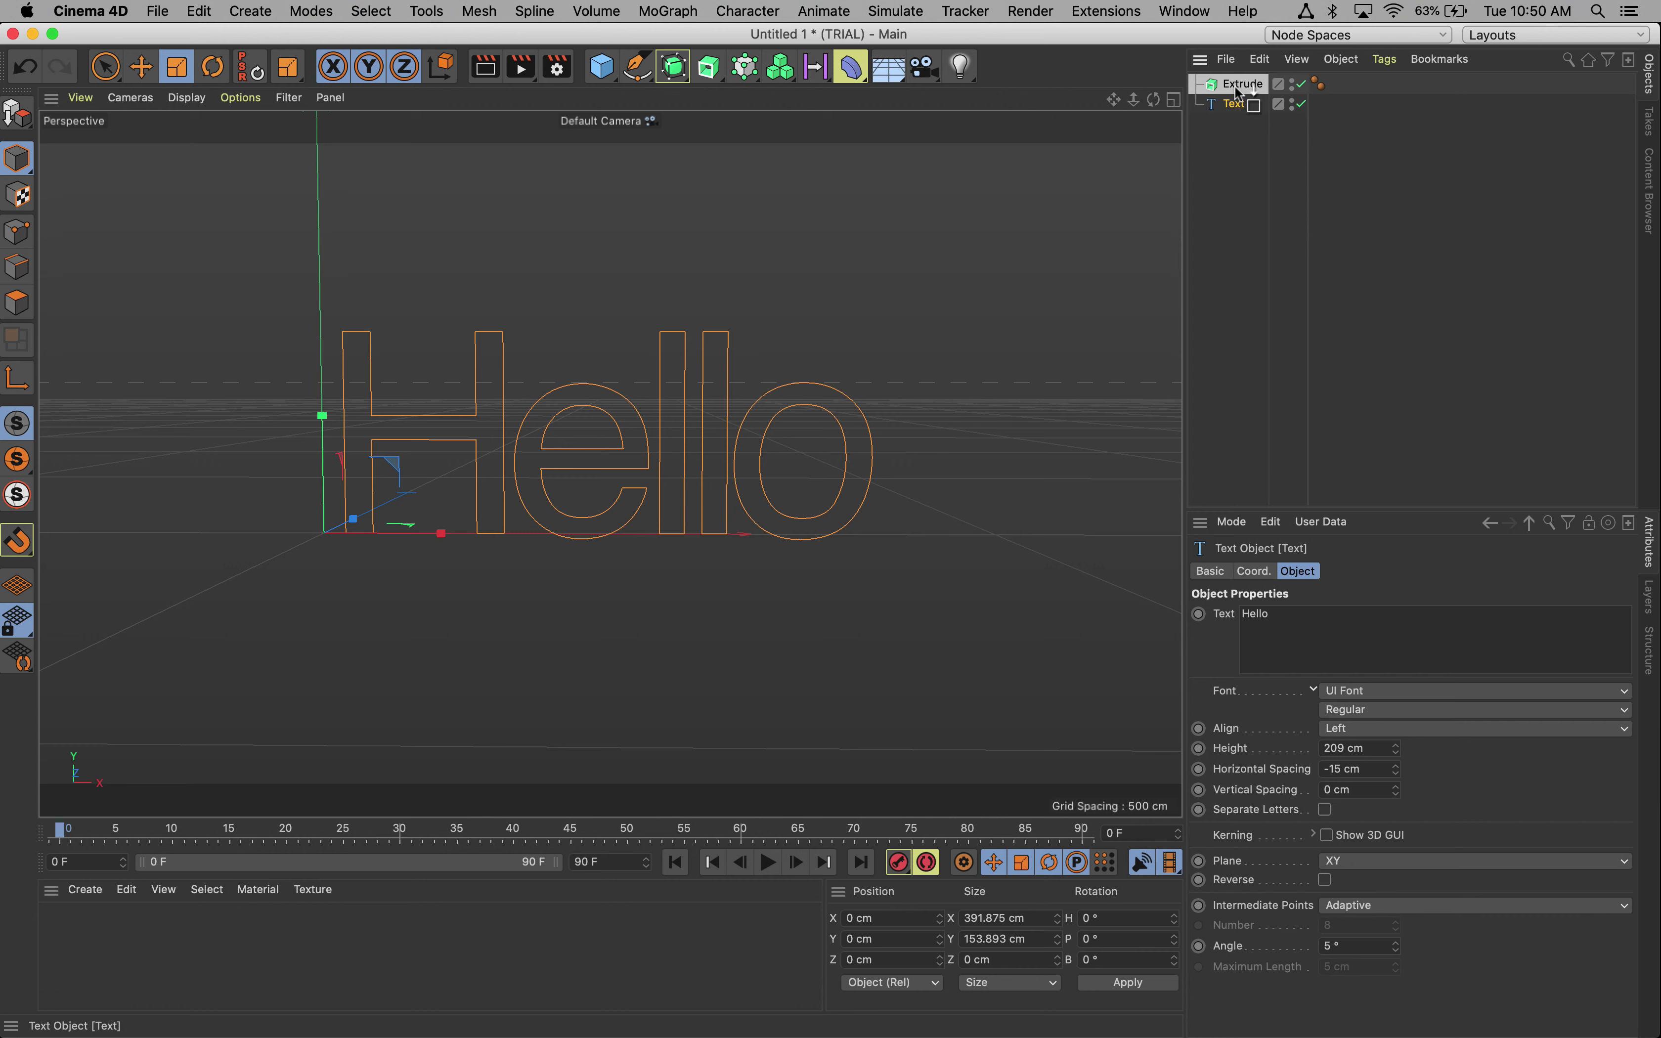
{"action": "left_click_drag", "start_coordinate": [1239, 93], "coordinate": [1239, 93]}
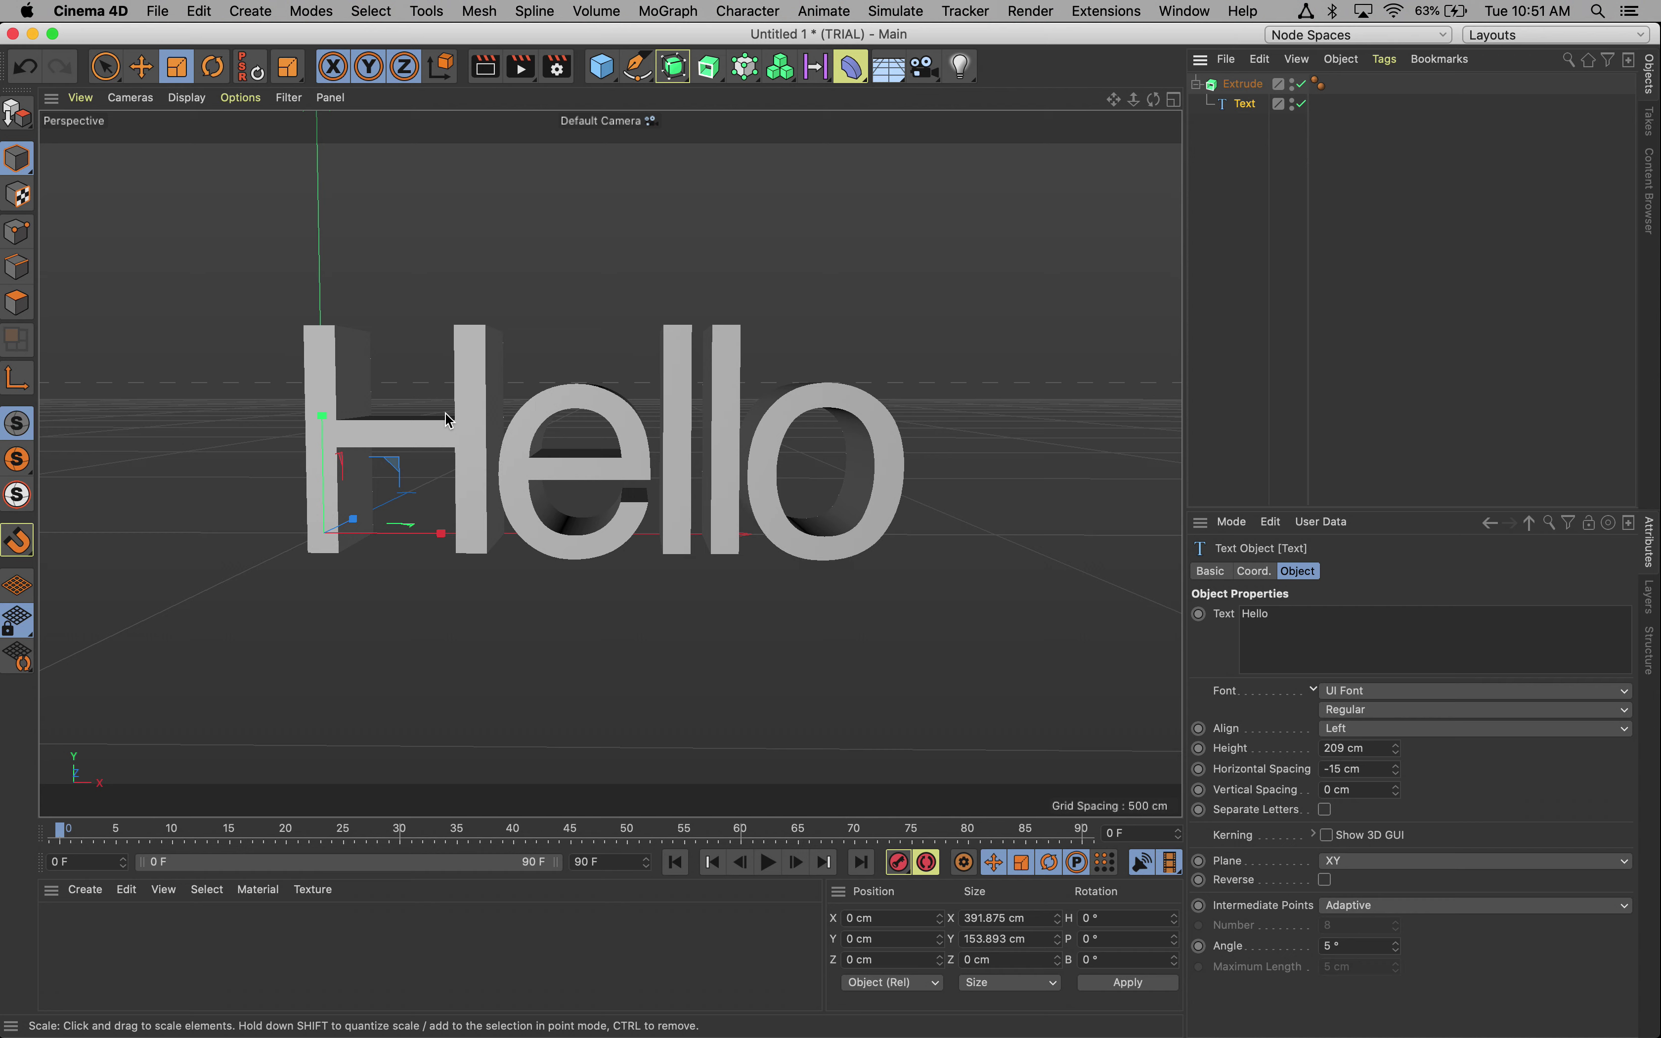
- Set the Extrude object's offset to 223 cm to deepen the Hello lettering
{"action": "left_click", "coordinate": [1243, 86]}
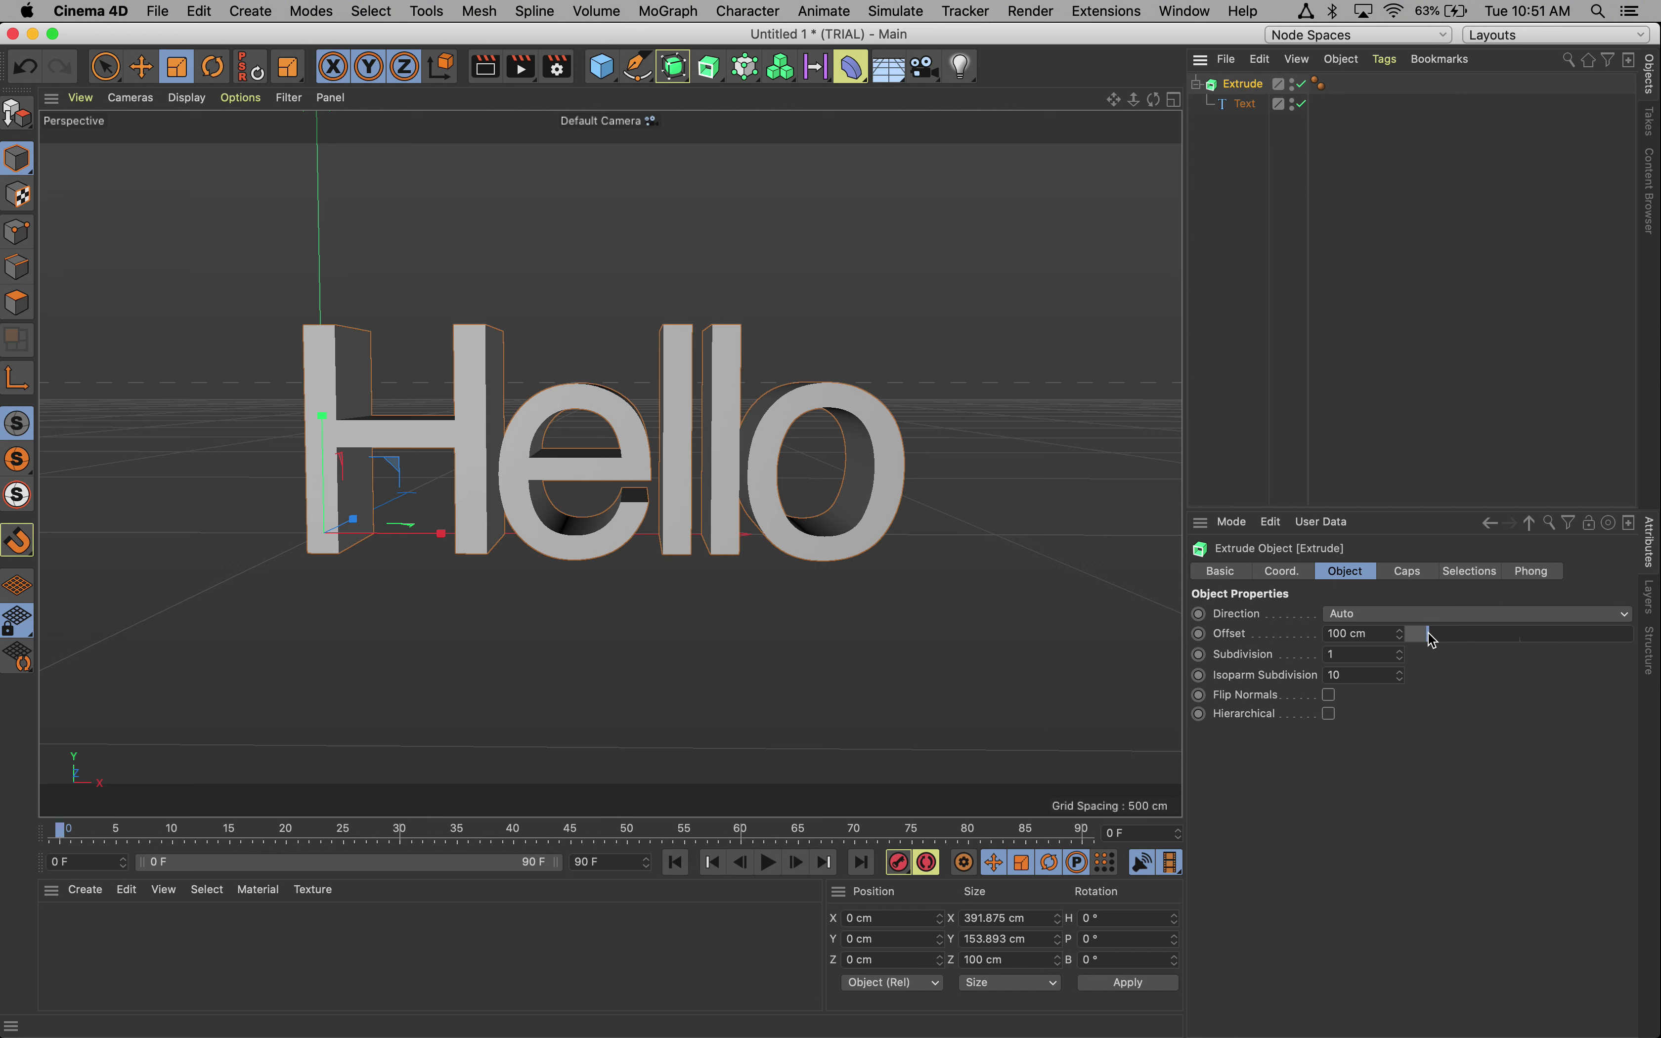
{"action": "mouse_move", "coordinate": [1430, 635]}
{"action": "left_mouse_down"}
{"action": "mouse_move", "coordinate": [1473, 635]}
{"action": "mouse_move", "coordinate": [1406, 637]}
{"action": "mouse_move", "coordinate": [1445, 639]}
{"action": "mouse_move", "coordinate": [1426, 640]}
{"action": "left_mouse_up"}
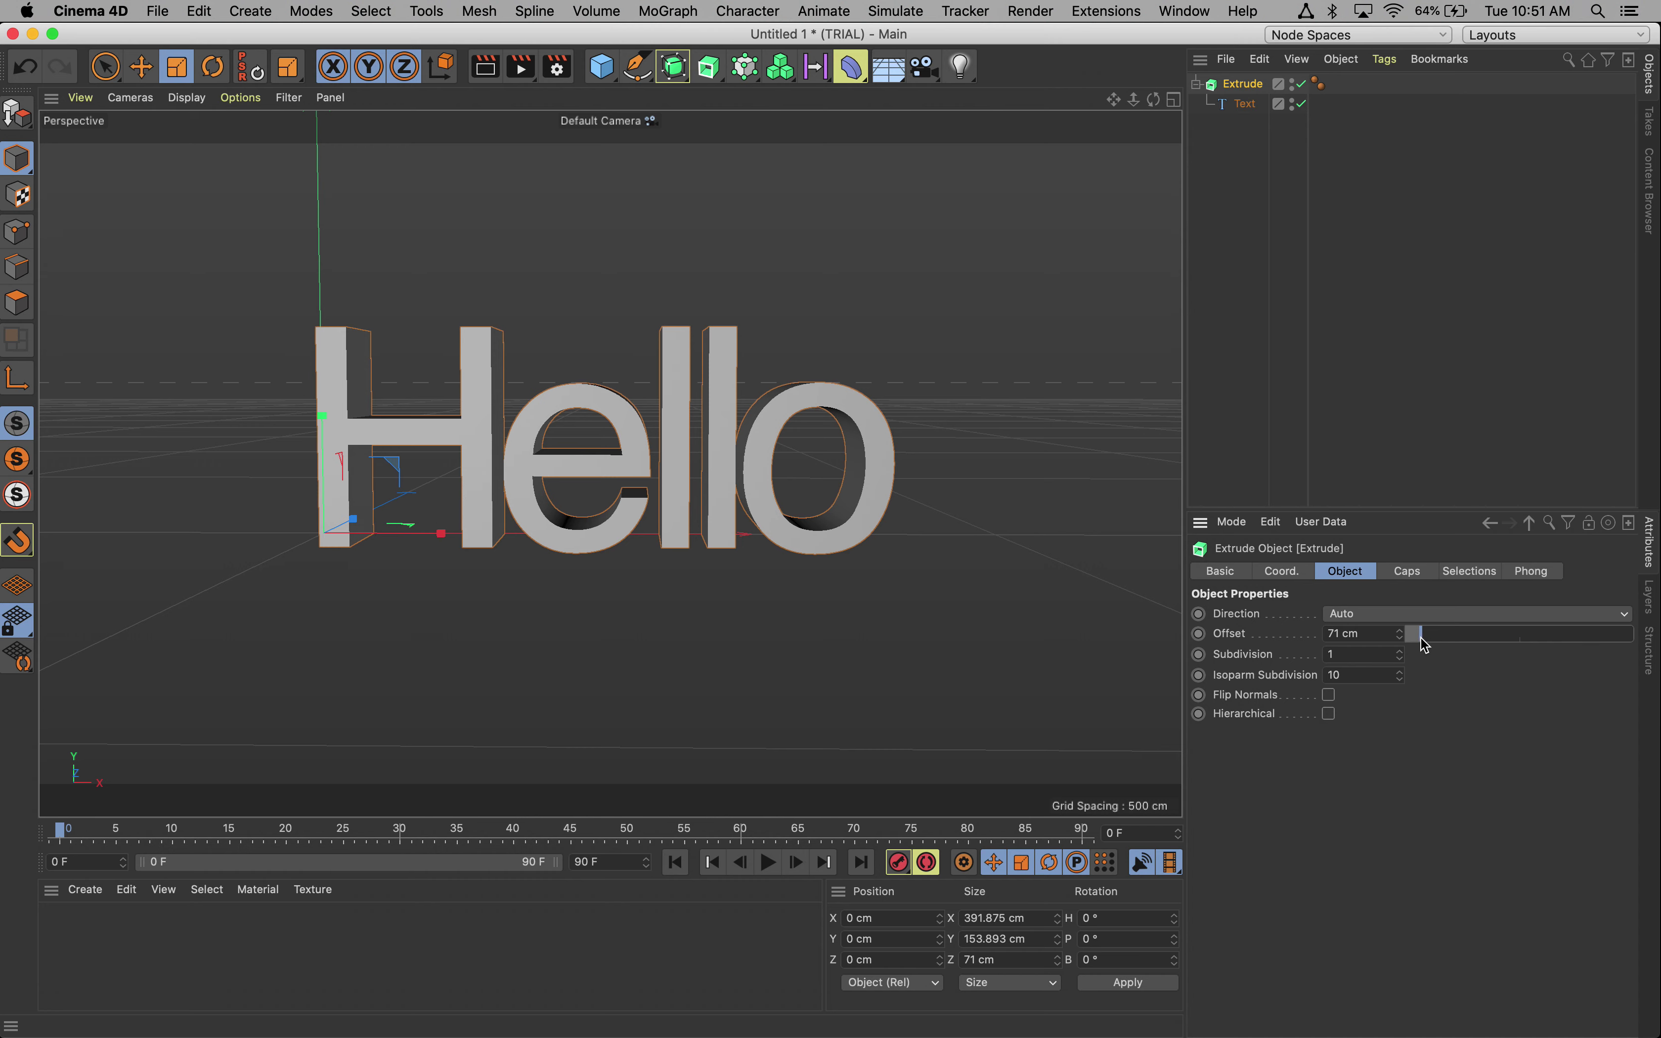
{"action": "left_click_drag", "start_coordinate": [1424, 644], "coordinate": [1493, 652]}
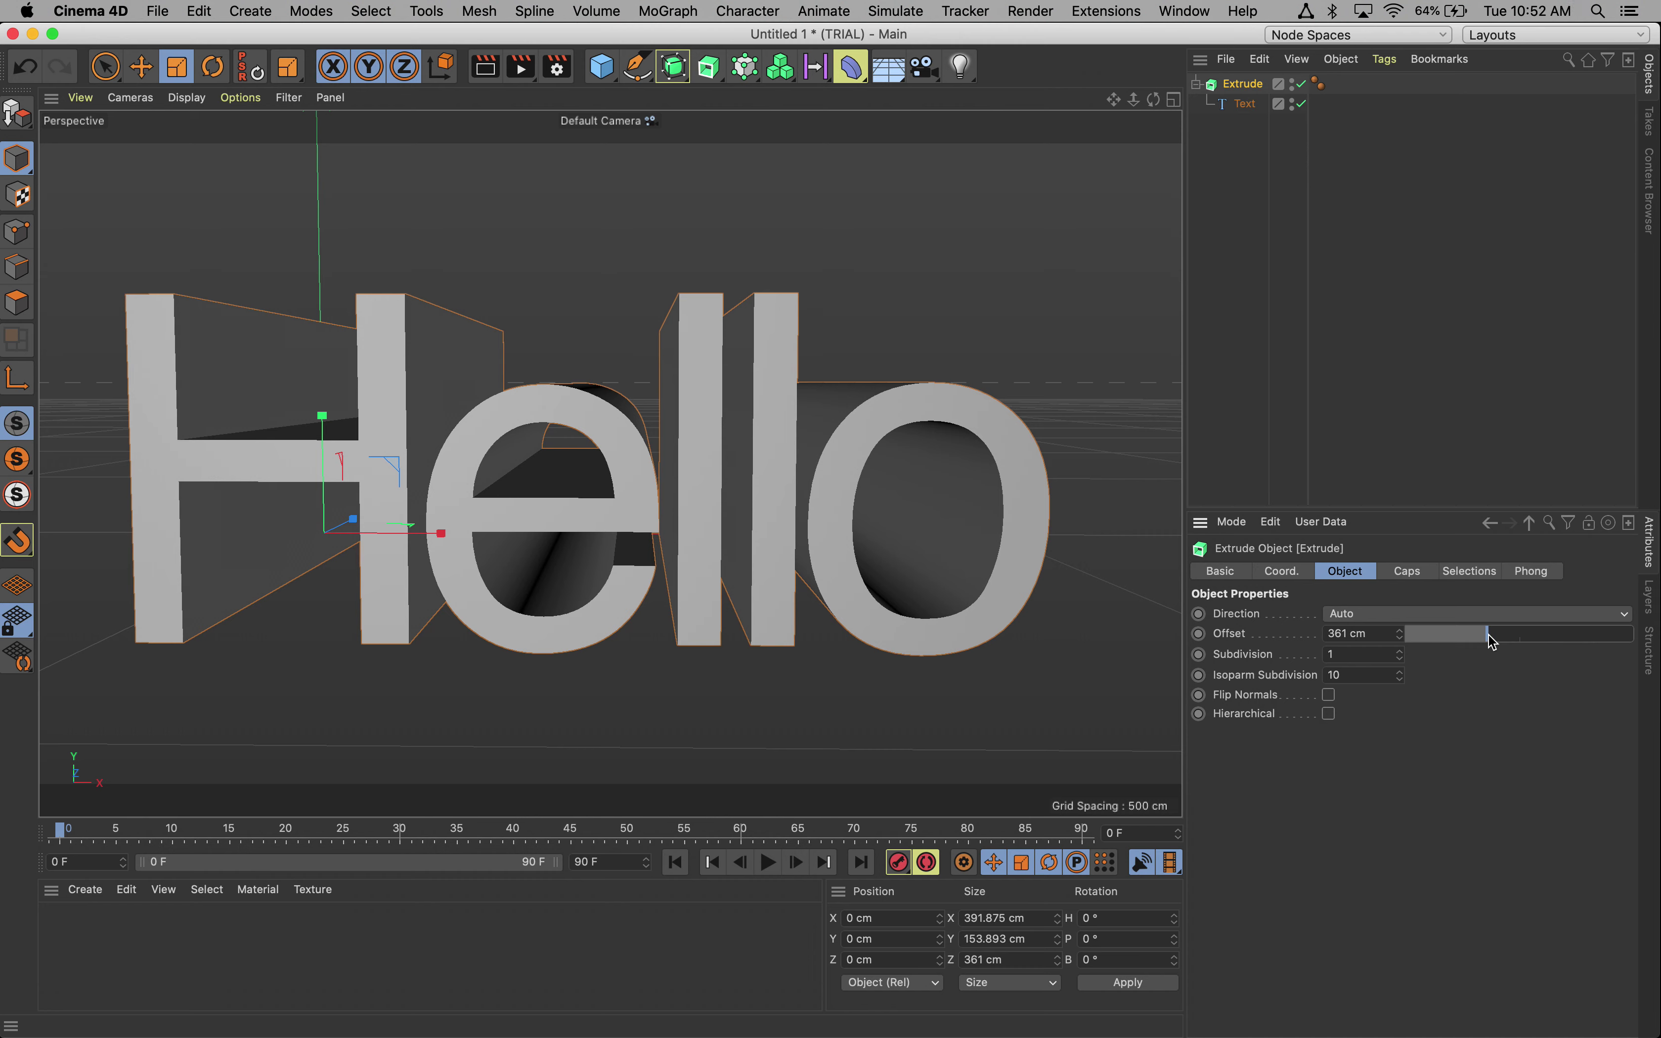
{"action": "left_click_drag", "start_coordinate": [1493, 639], "coordinate": [1455, 639]}
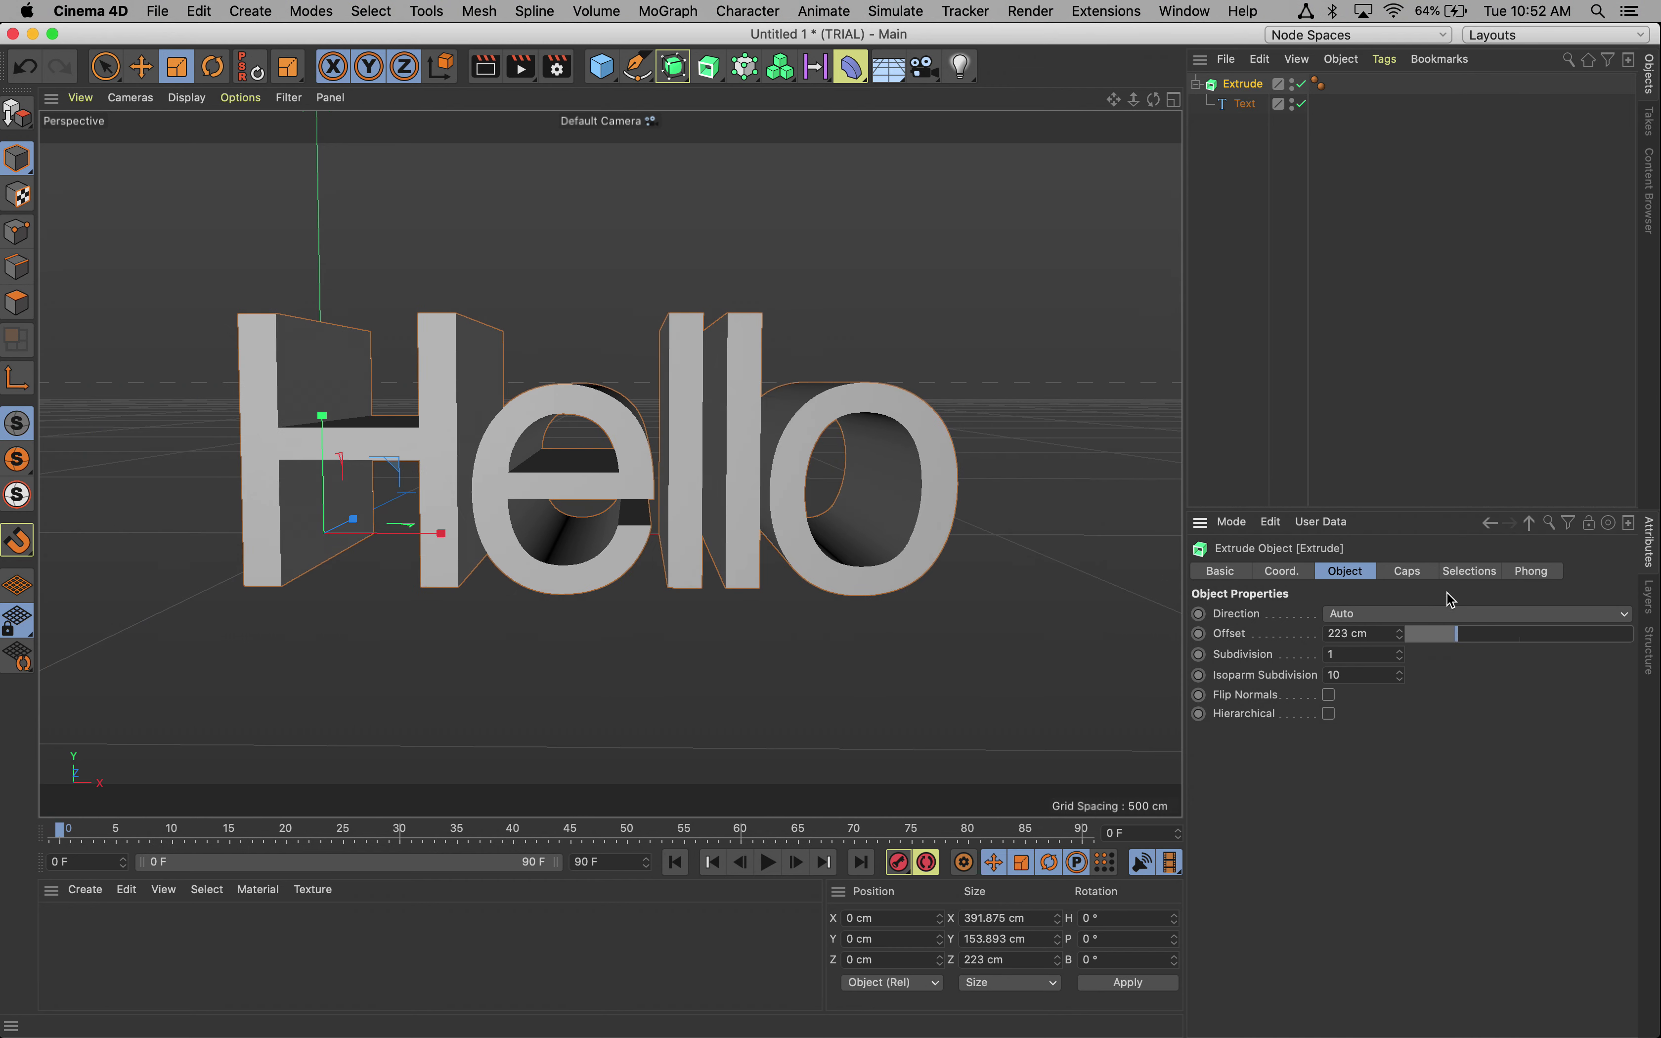
{"action": "left_click", "coordinate": [1407, 572]}
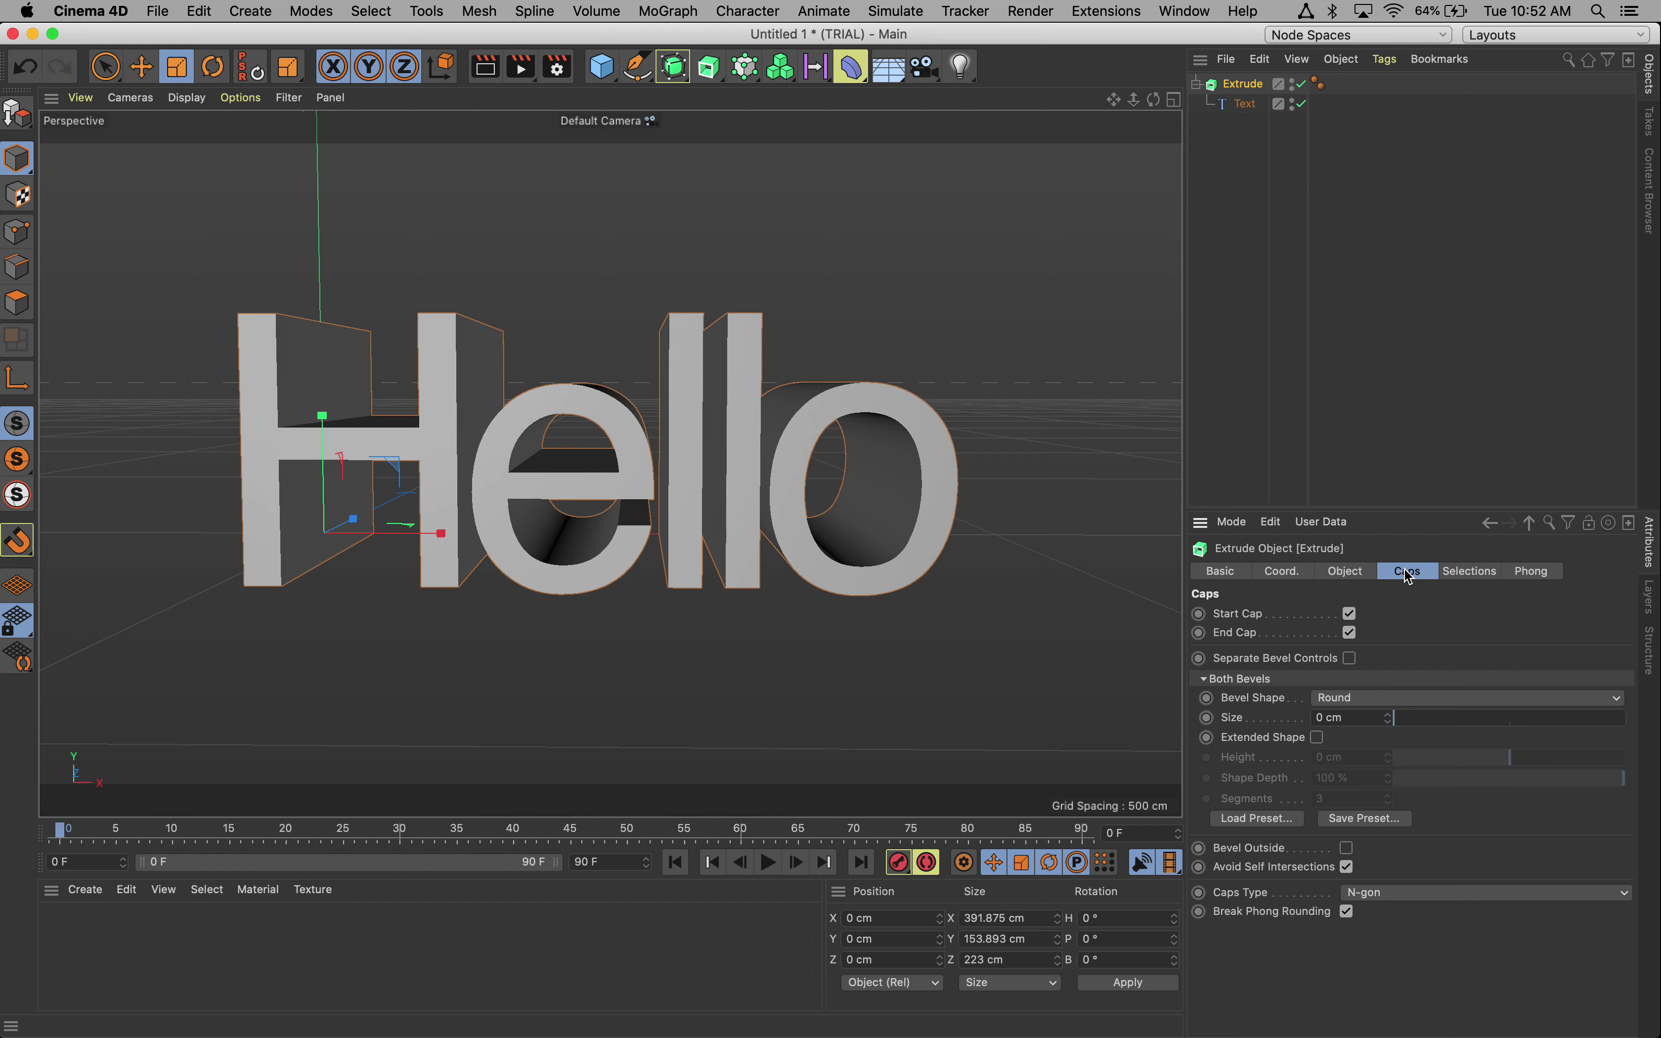
{"action": "left_click", "coordinate": [1338, 572]}
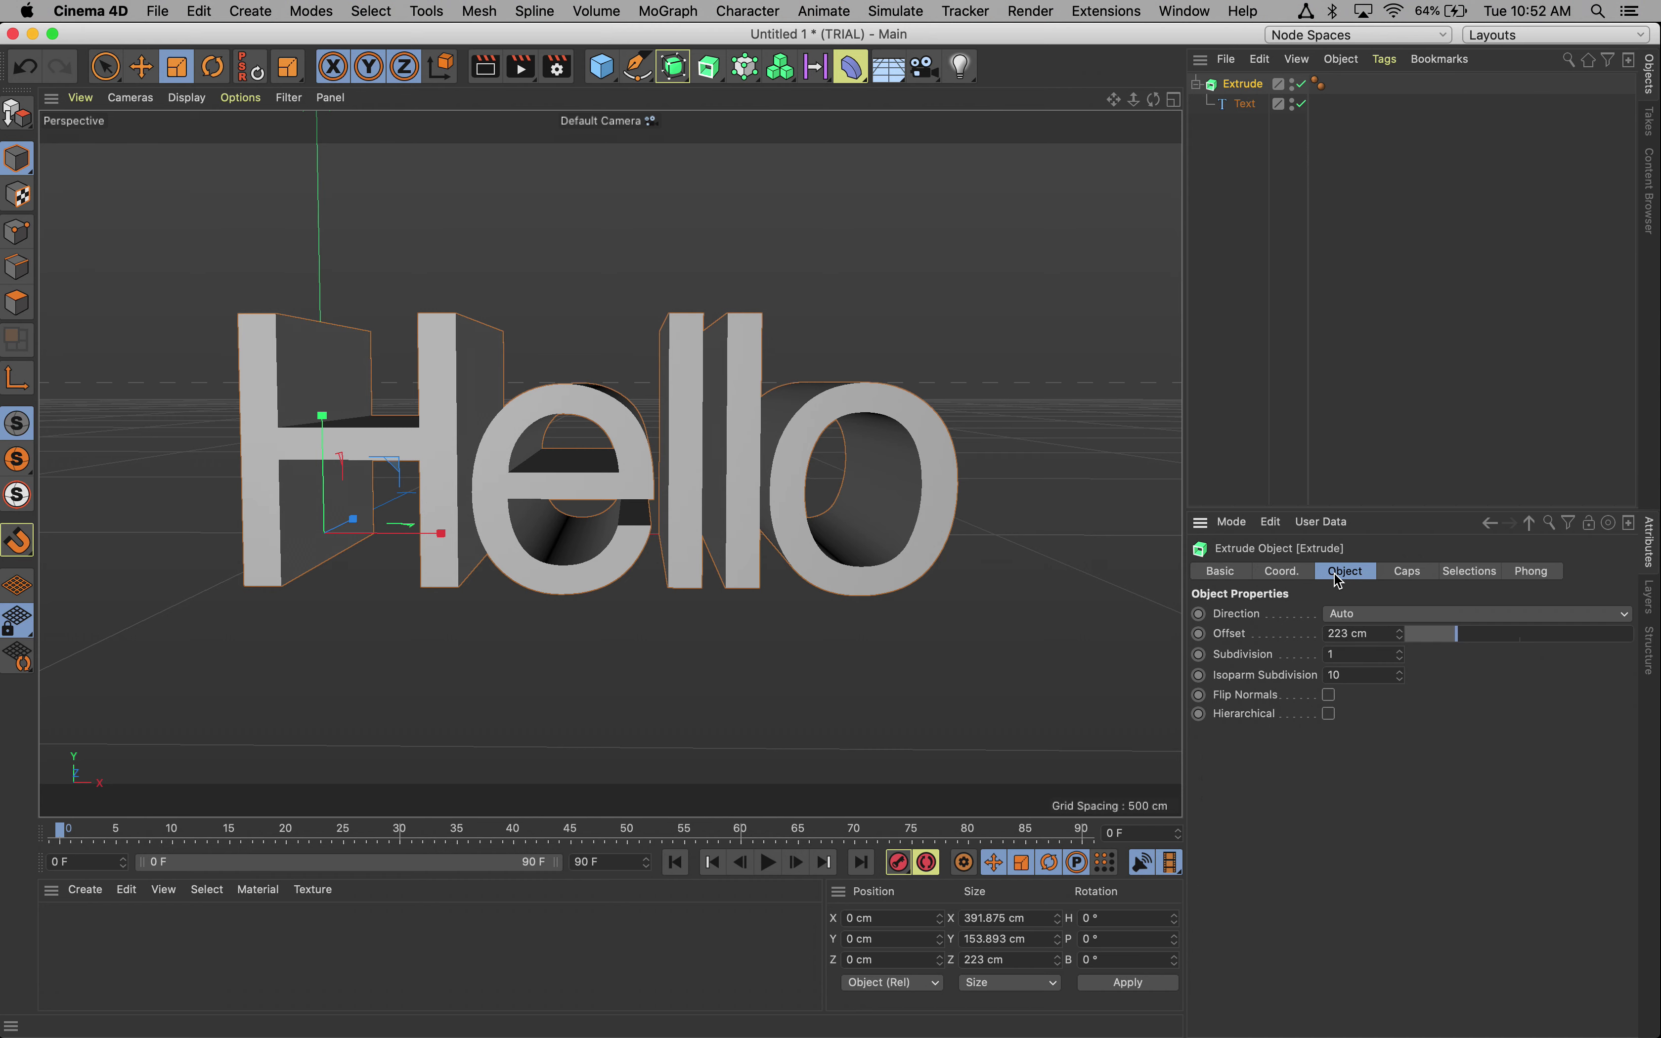